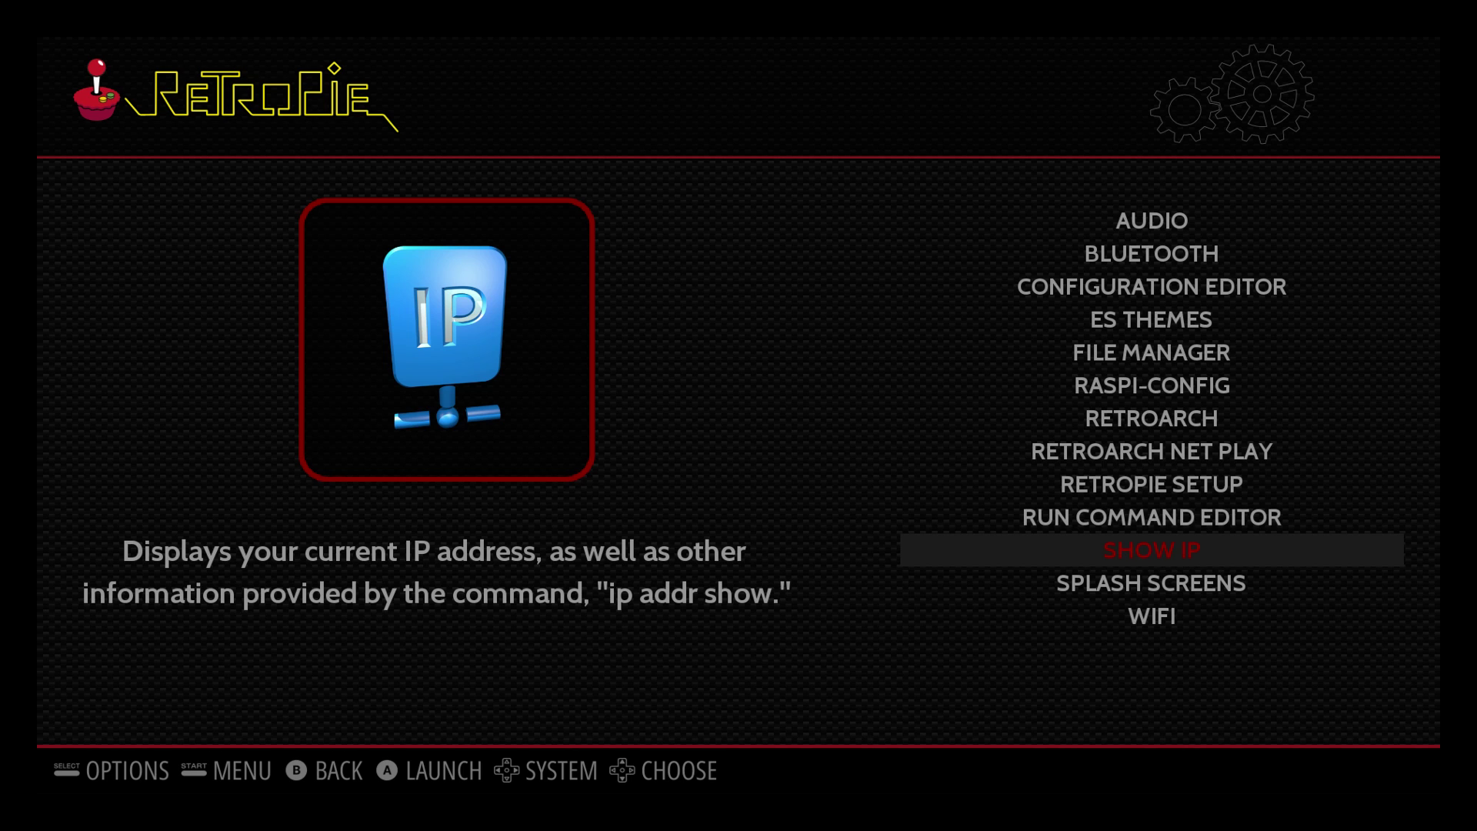
Inspect the contents of the NEOGEO ROMS desktop folder and its NEOGEO BIOS subfolder, and close the window.
key("BackSpace")
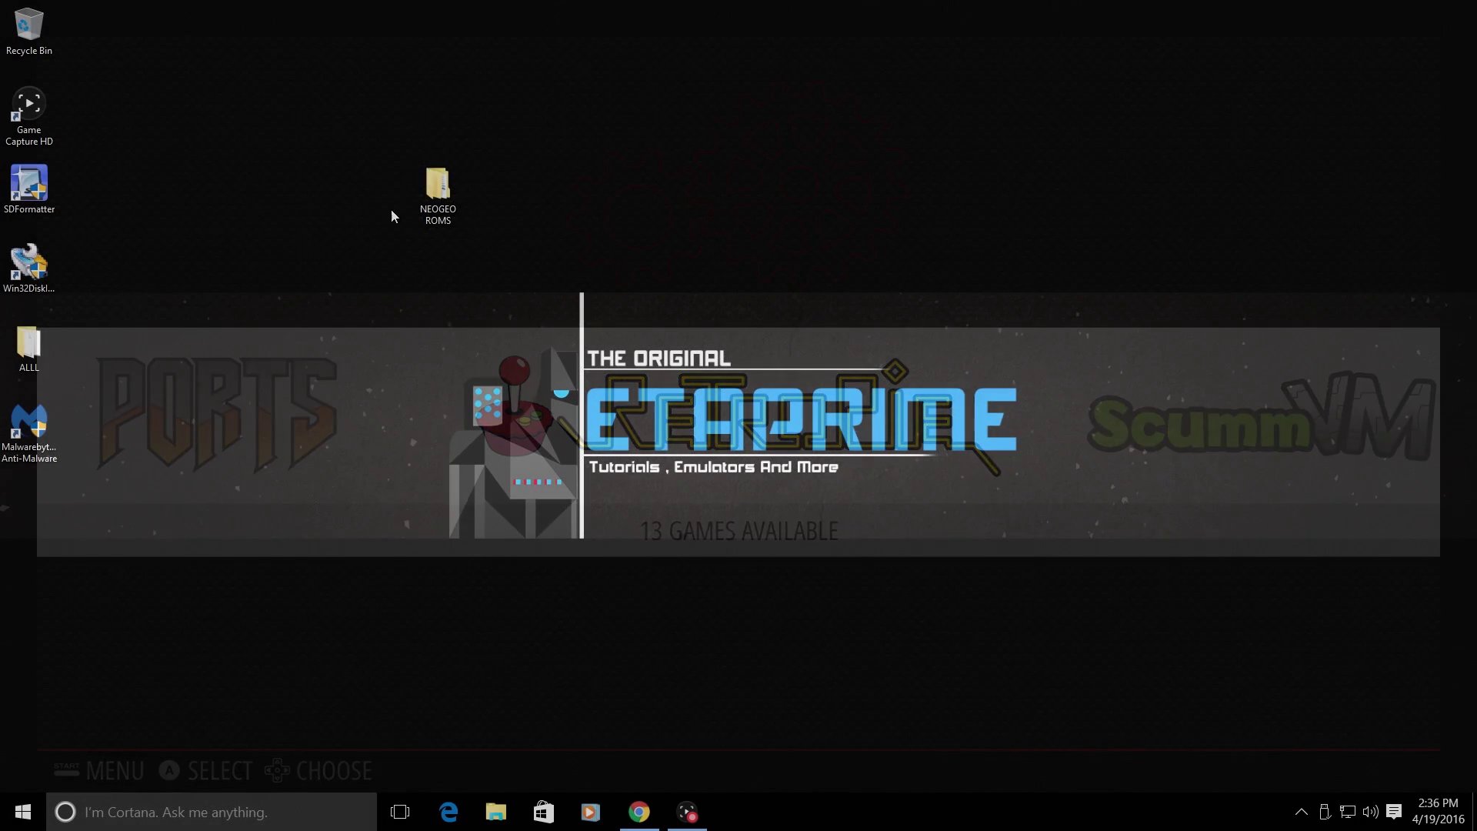
left_click_drag(435, 185, 704, 239)
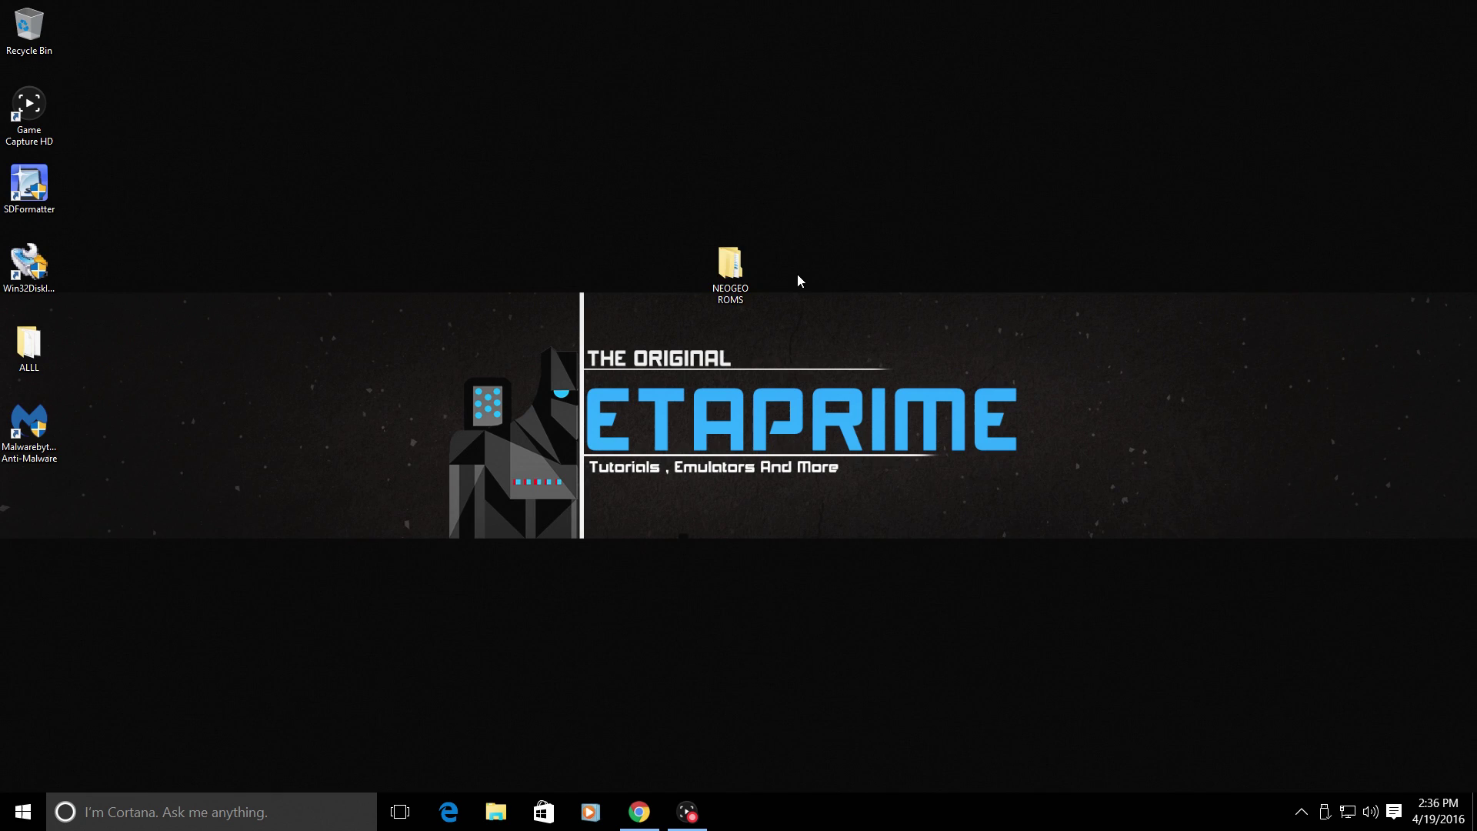
double_click(731, 271)
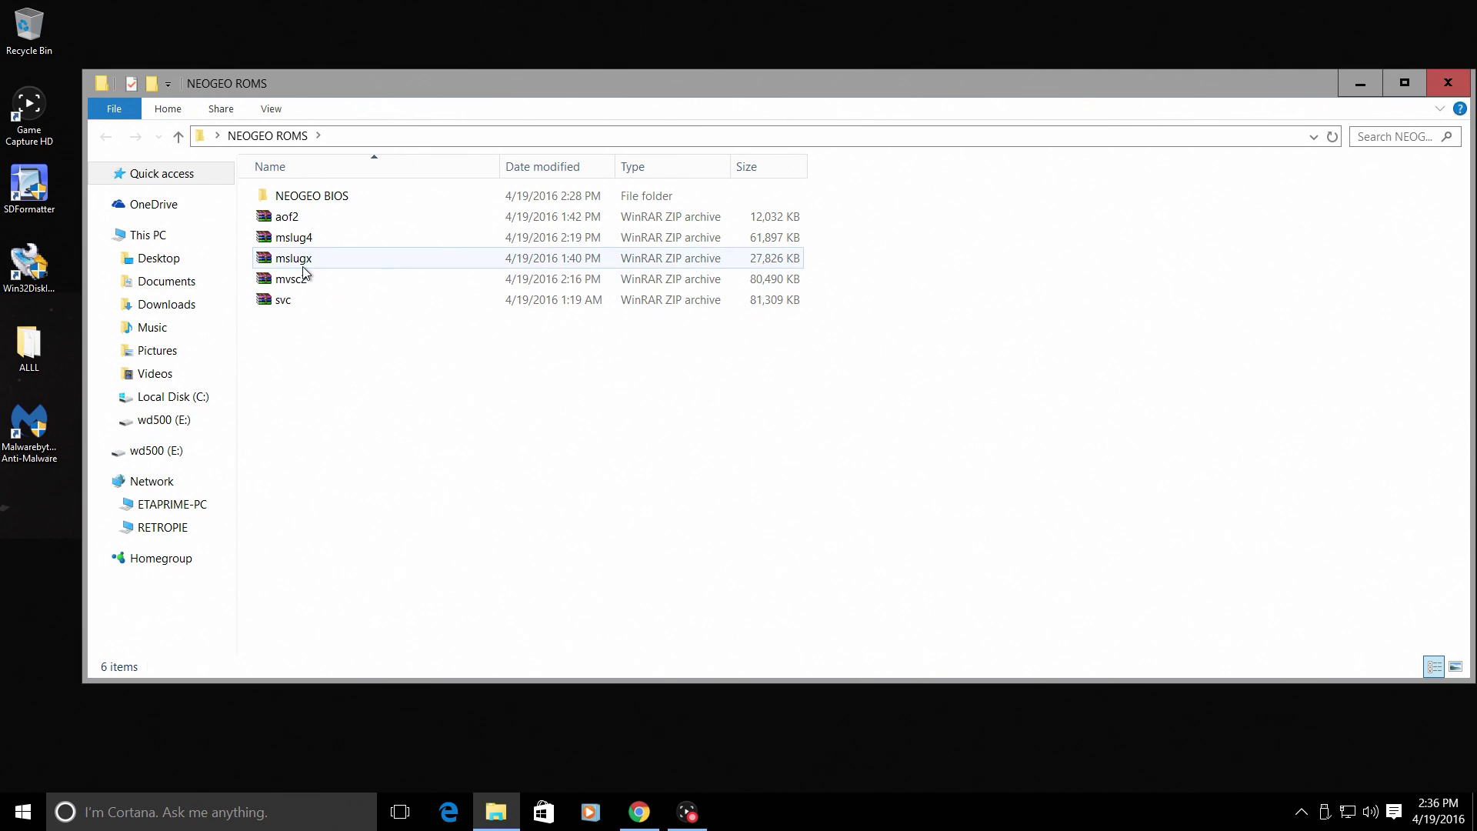
double_click(316, 198)
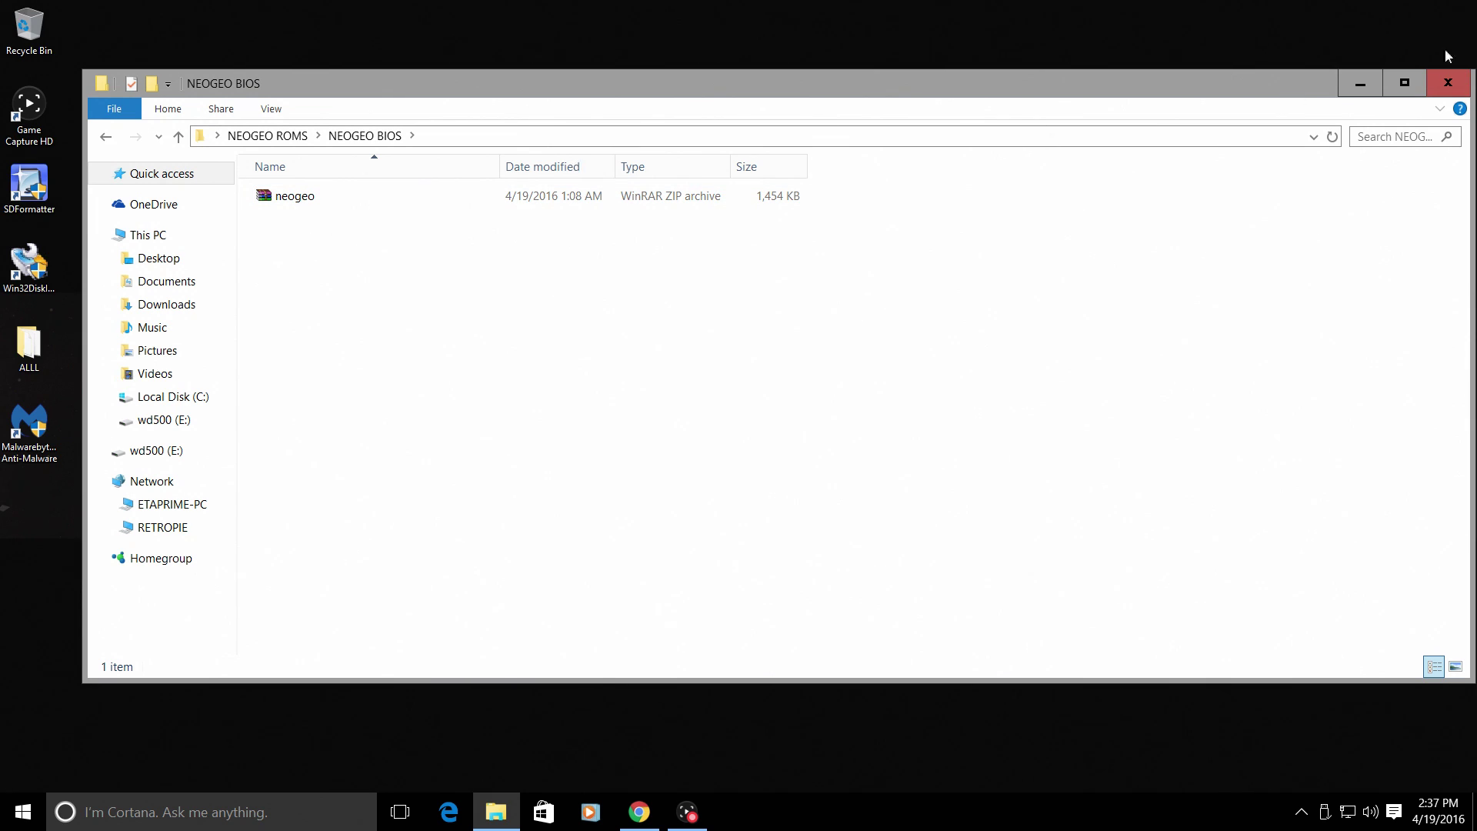
left_click(1440, 83)
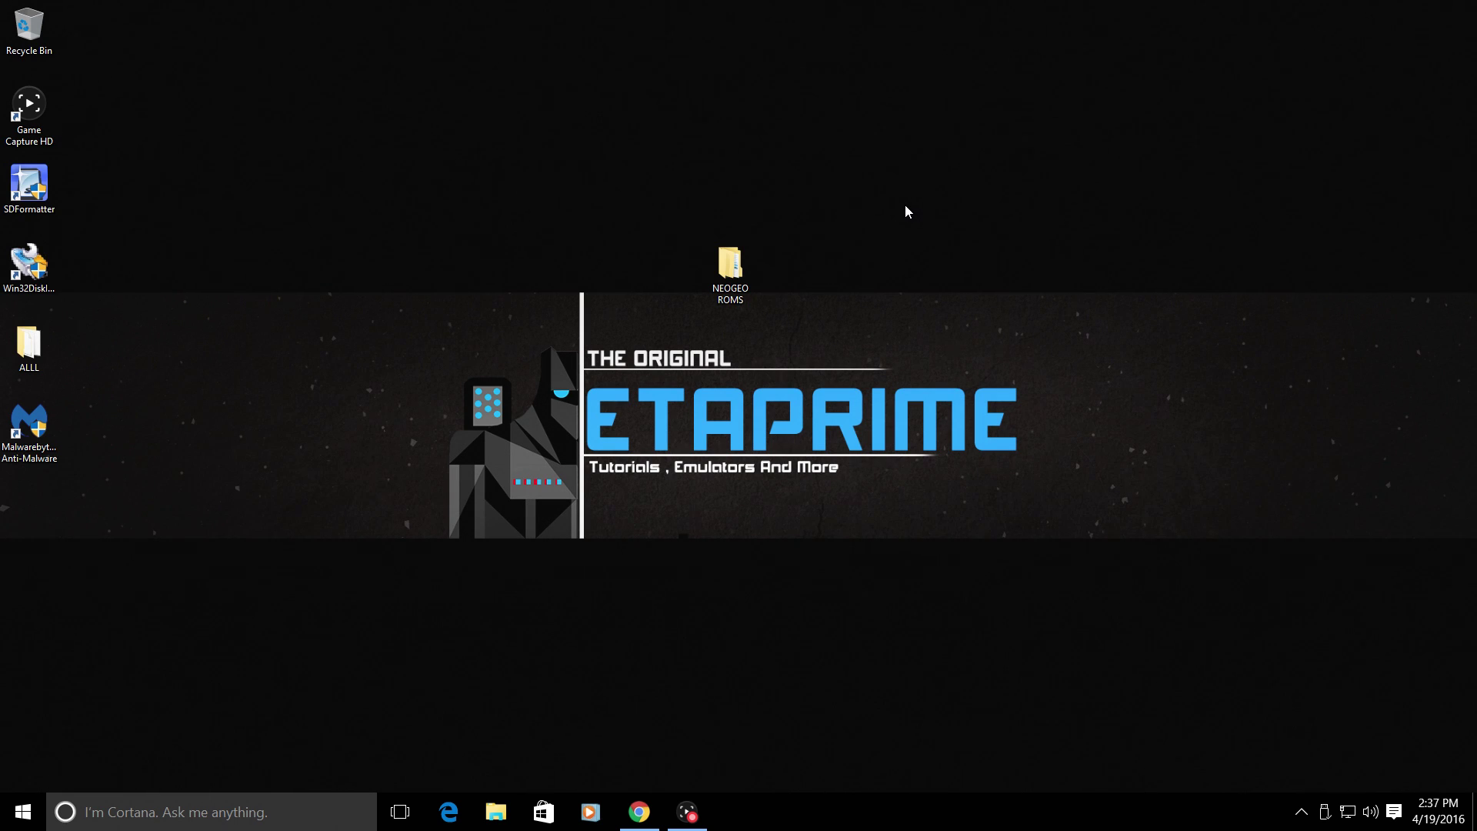
Open the \\RETROPIE network share in a new File Explorer window.
left_click(494, 814)
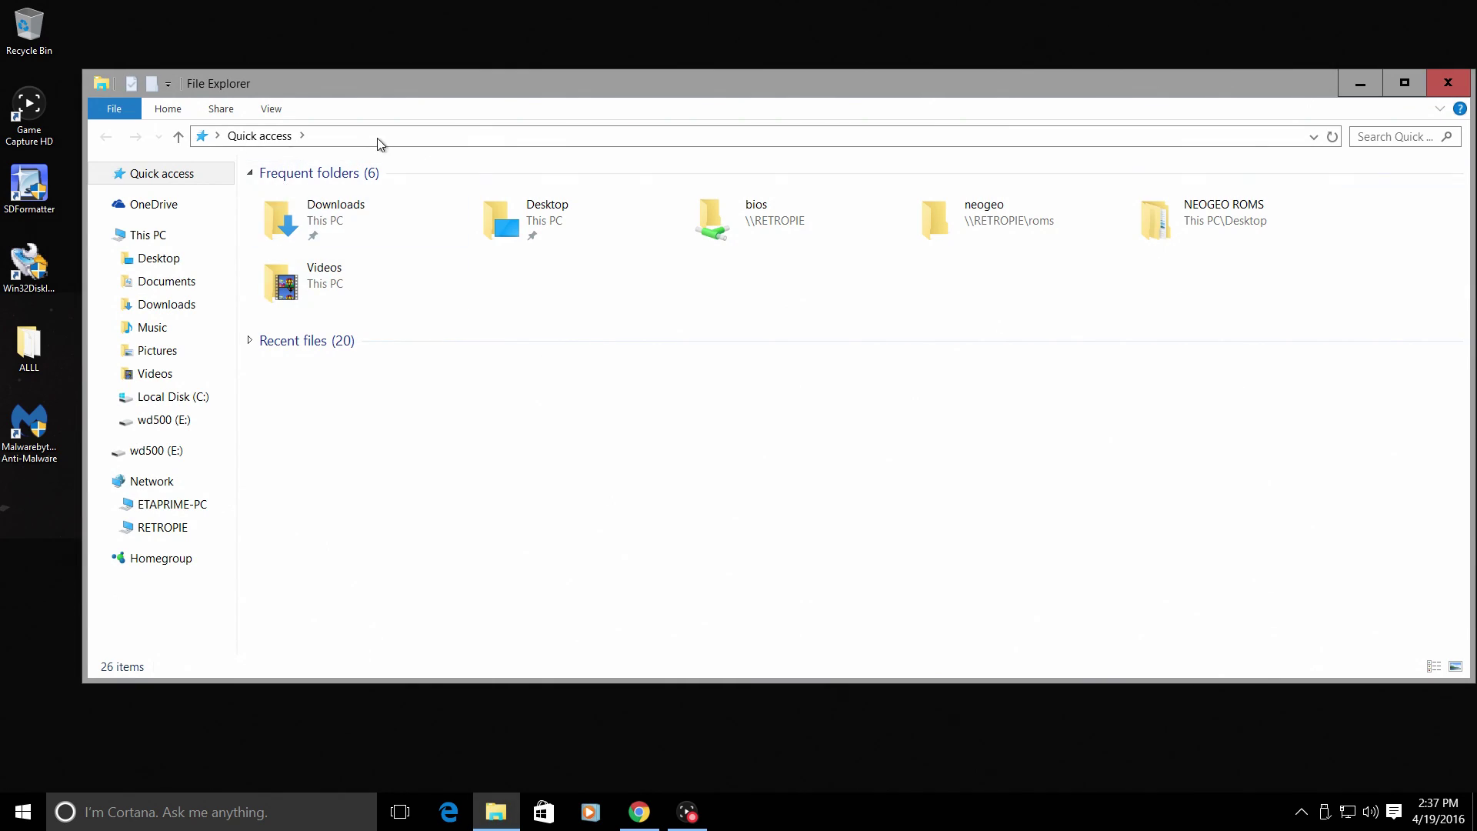
left_click(322, 138)
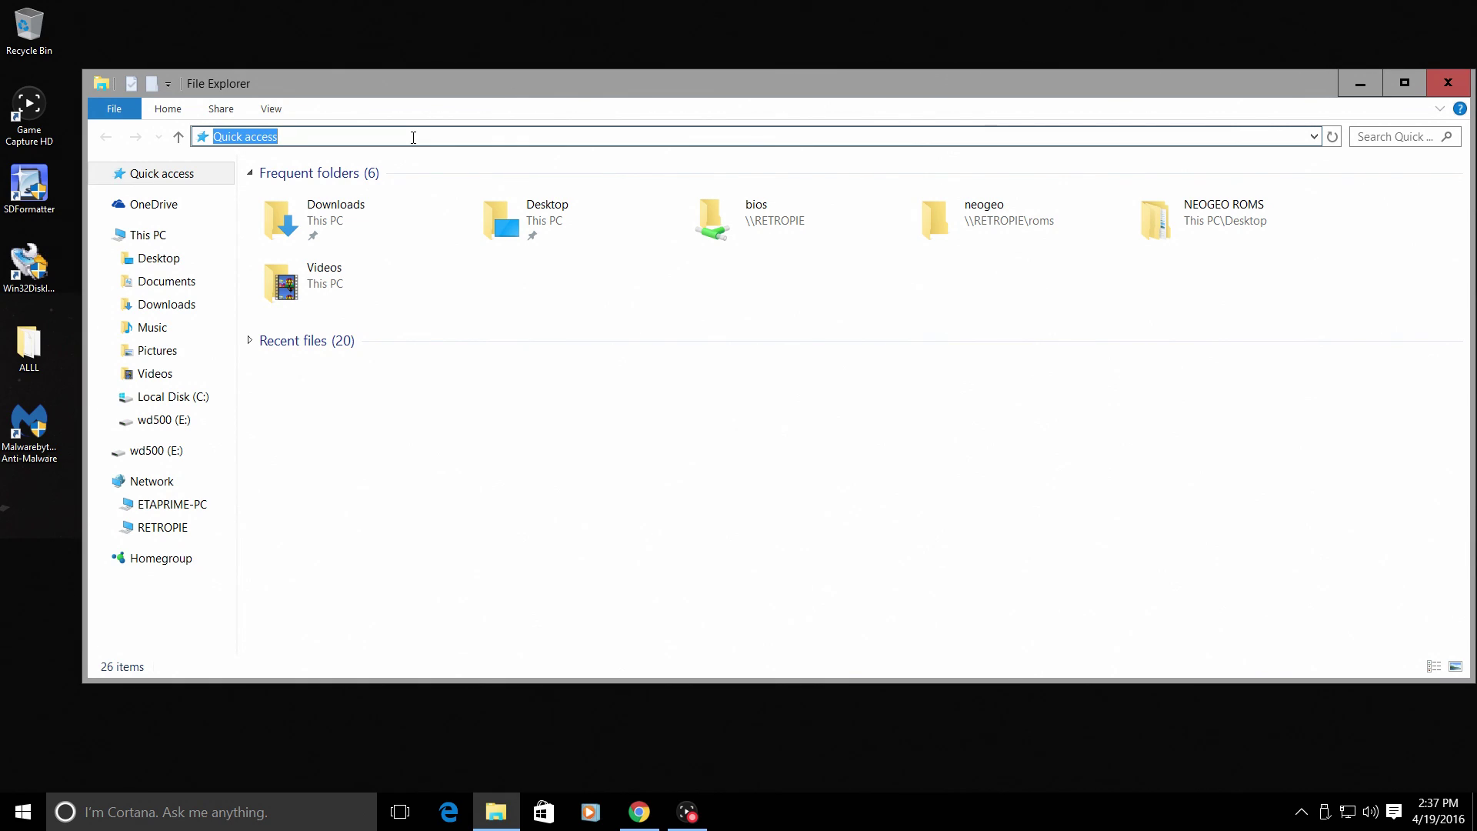
type("\\\\")
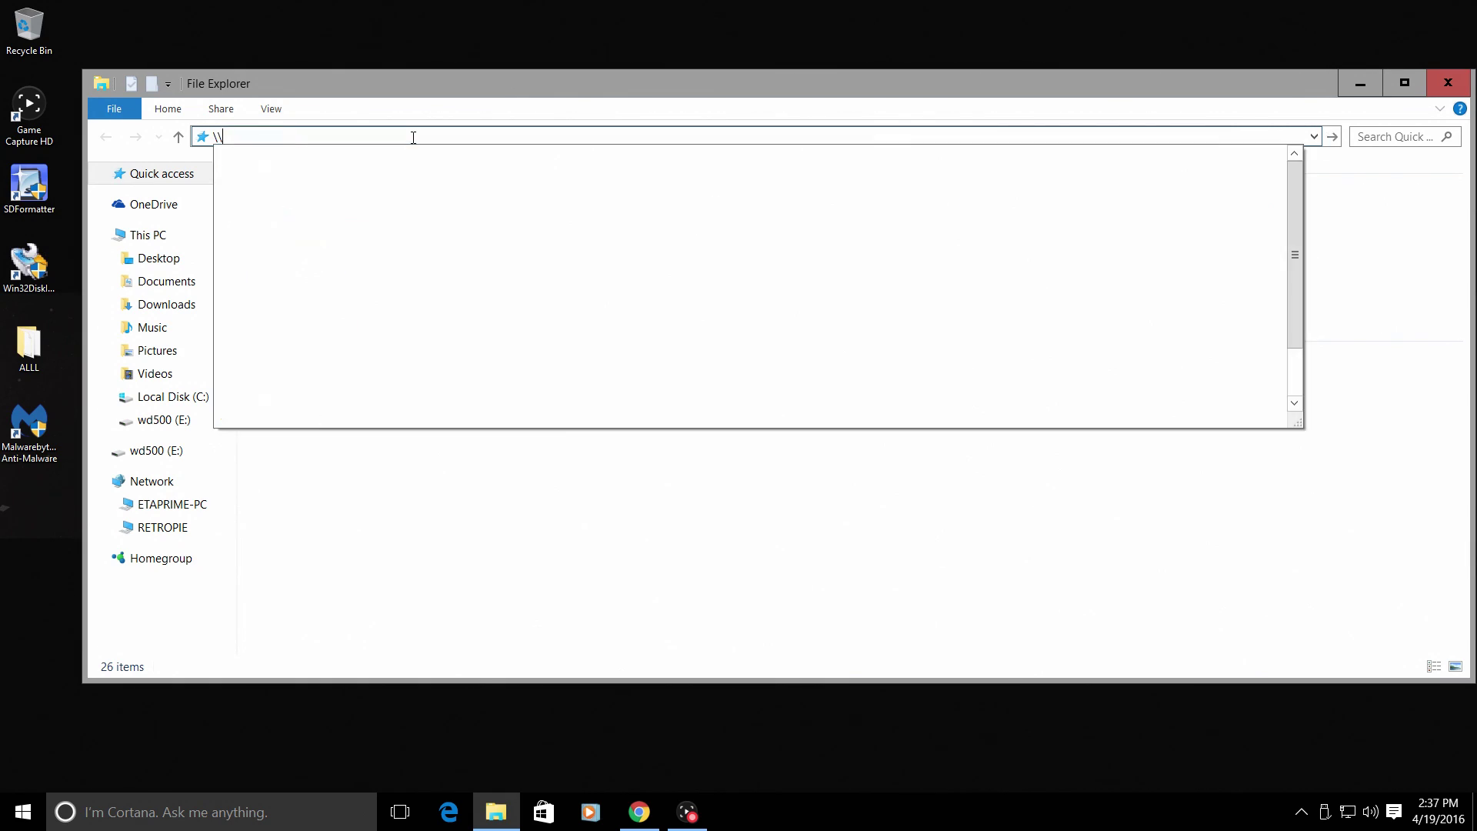
type("R")
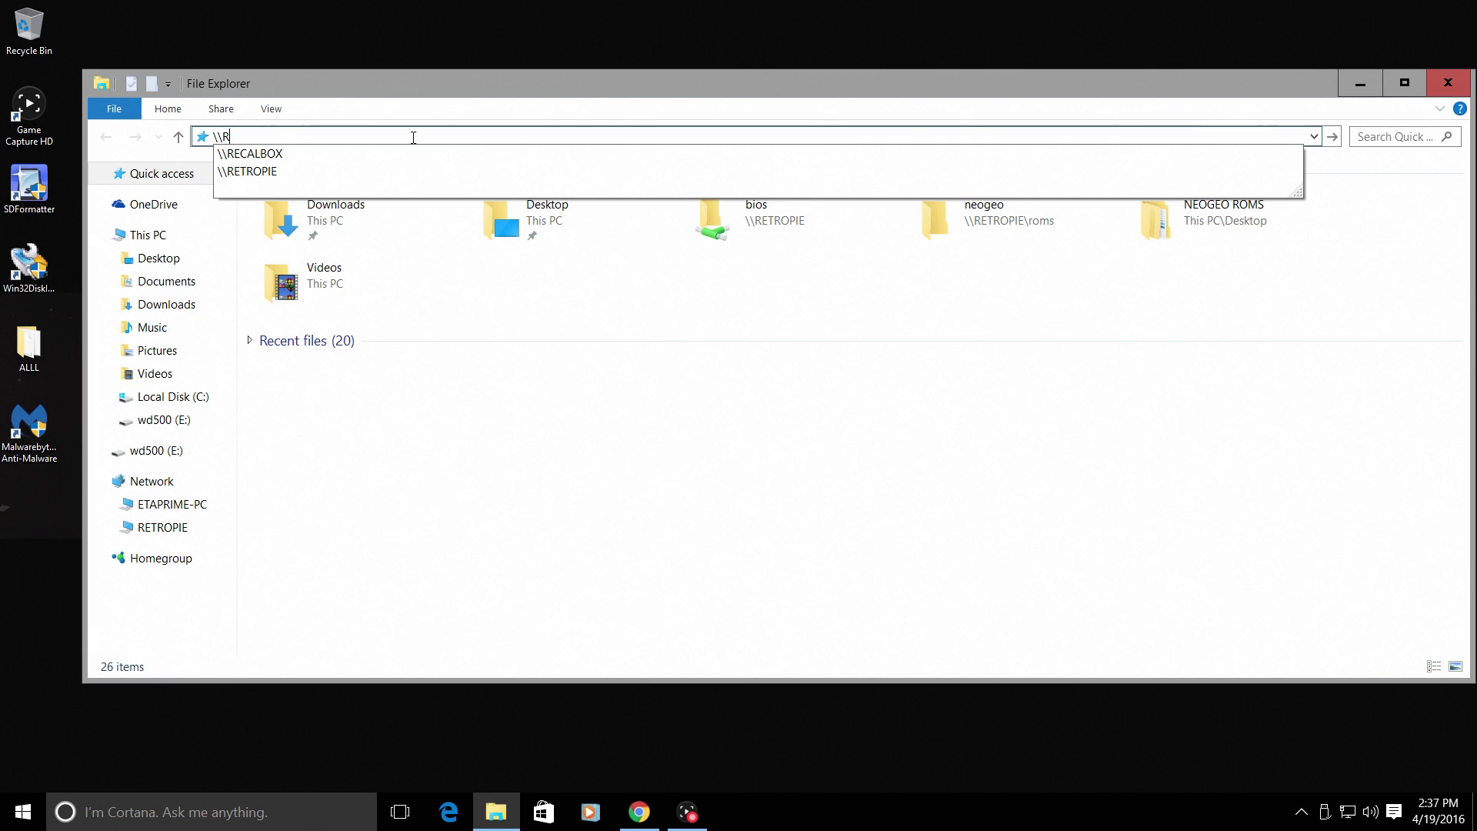
type("ETROPIE")
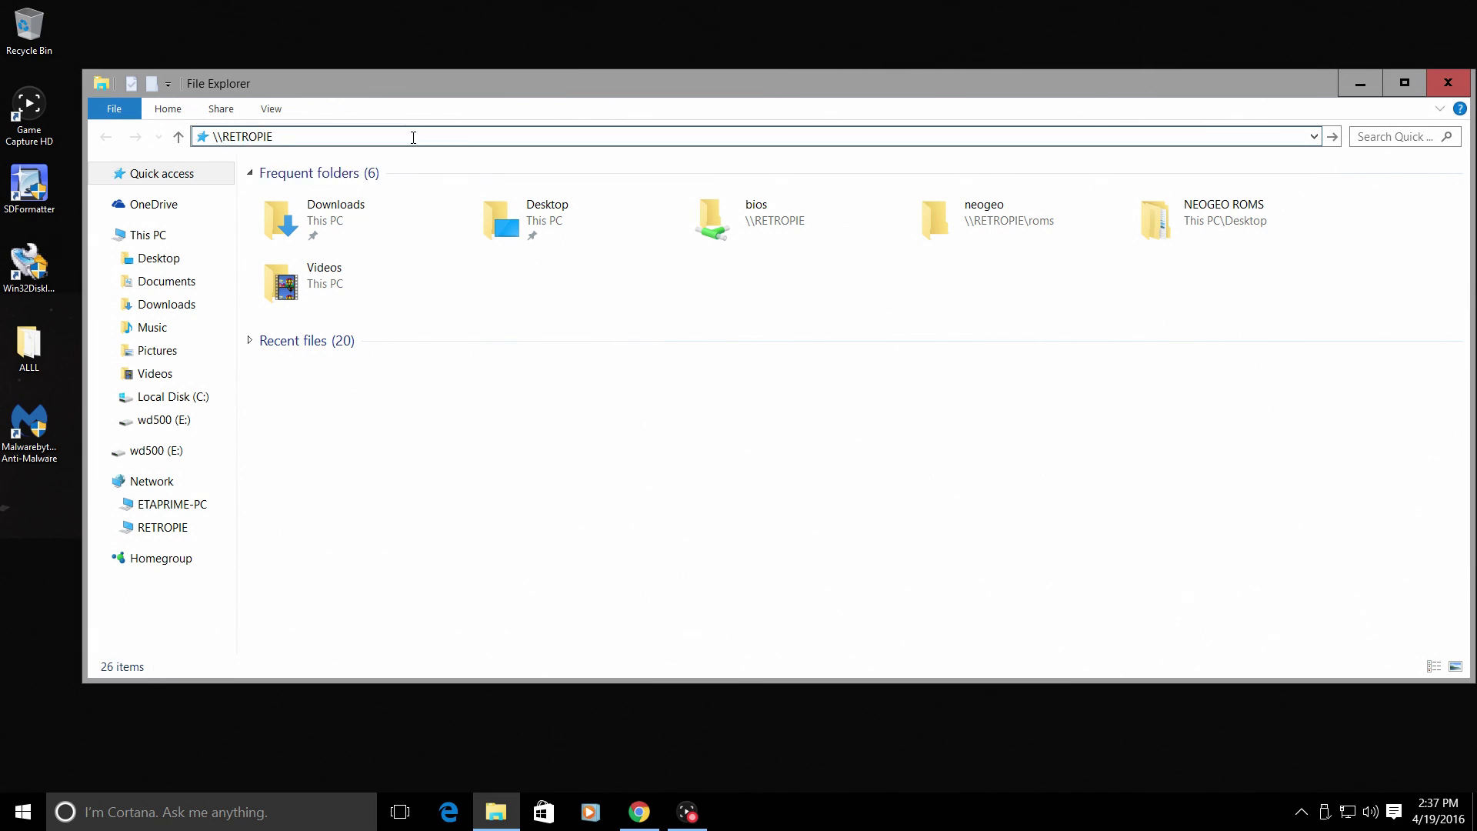
key("Return")
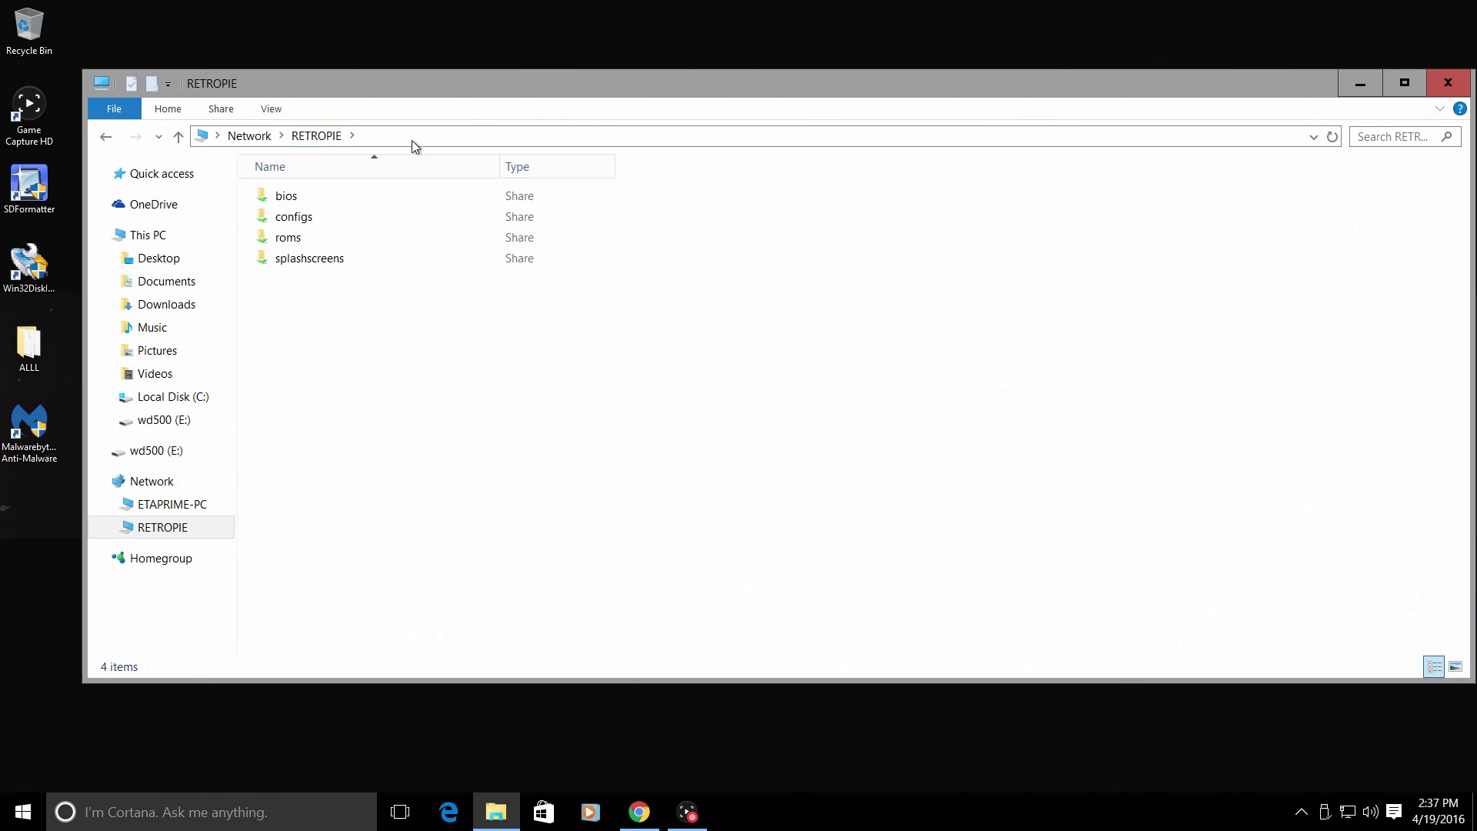
Go to This PC and reopen the \\RETROPIE share from the suggested network addresses.
left_click(154, 235)
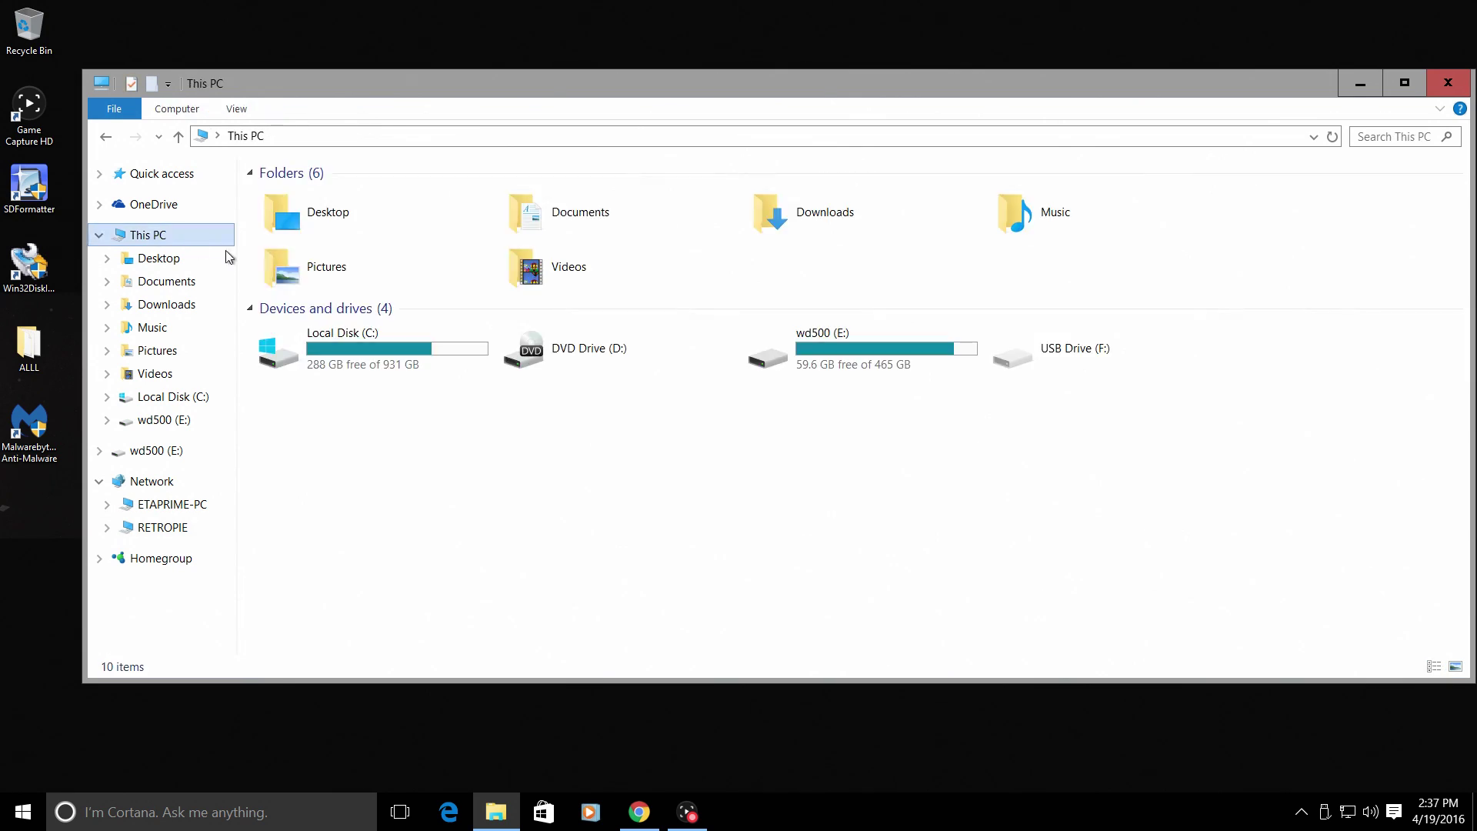
left_click(348, 137)
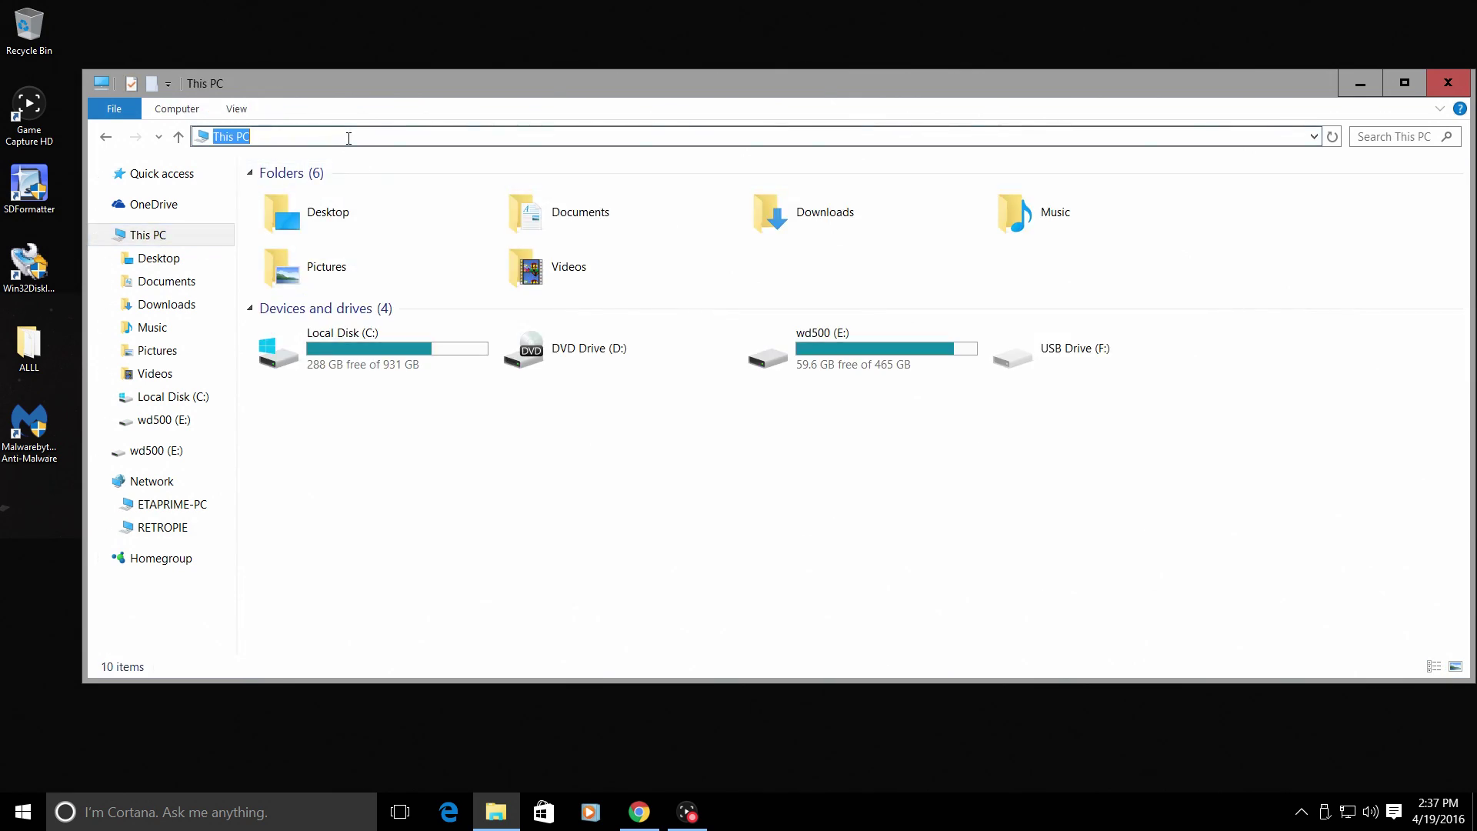
type("\\\\")
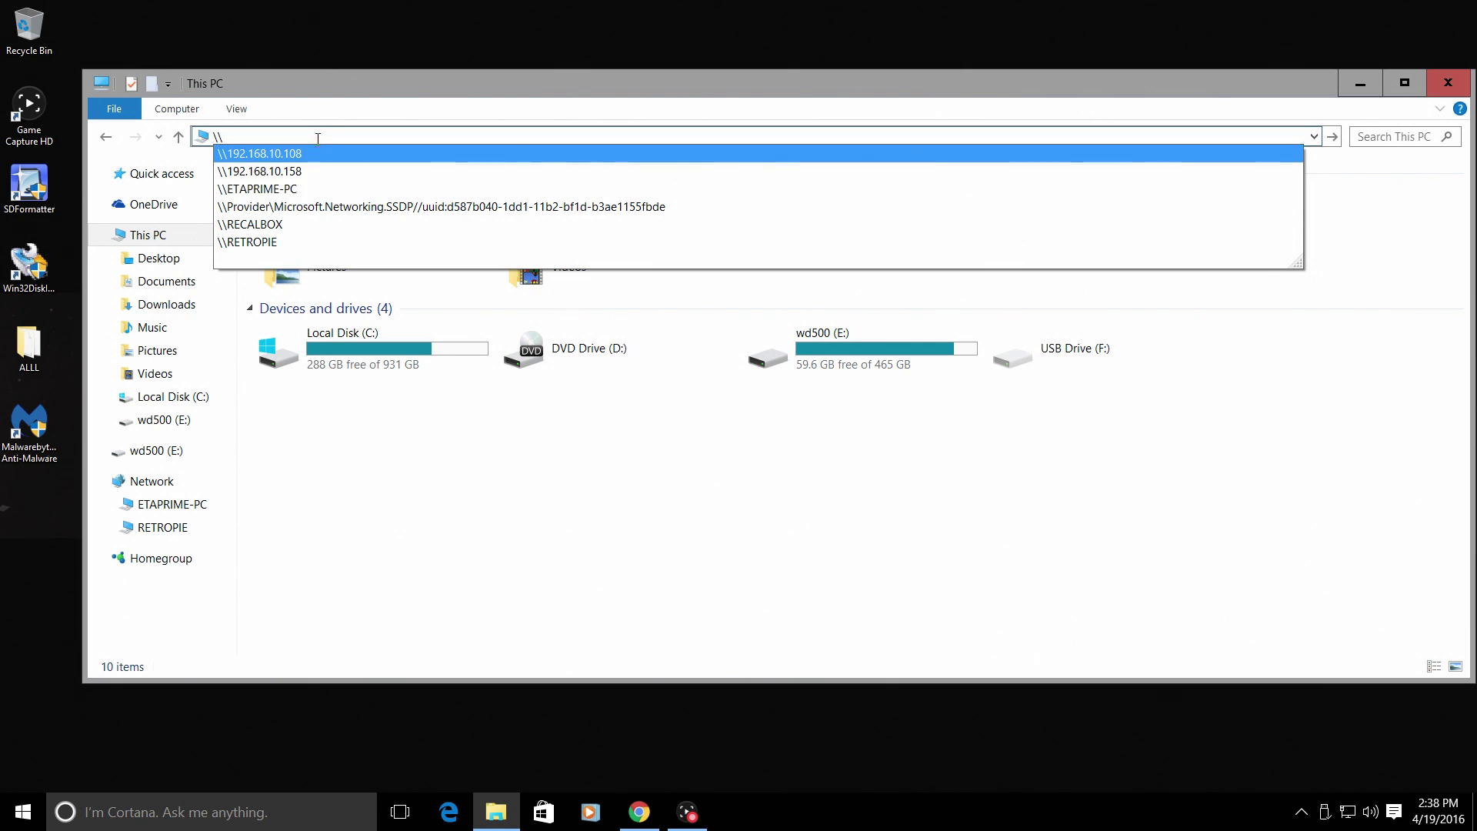
left_click(266, 243)
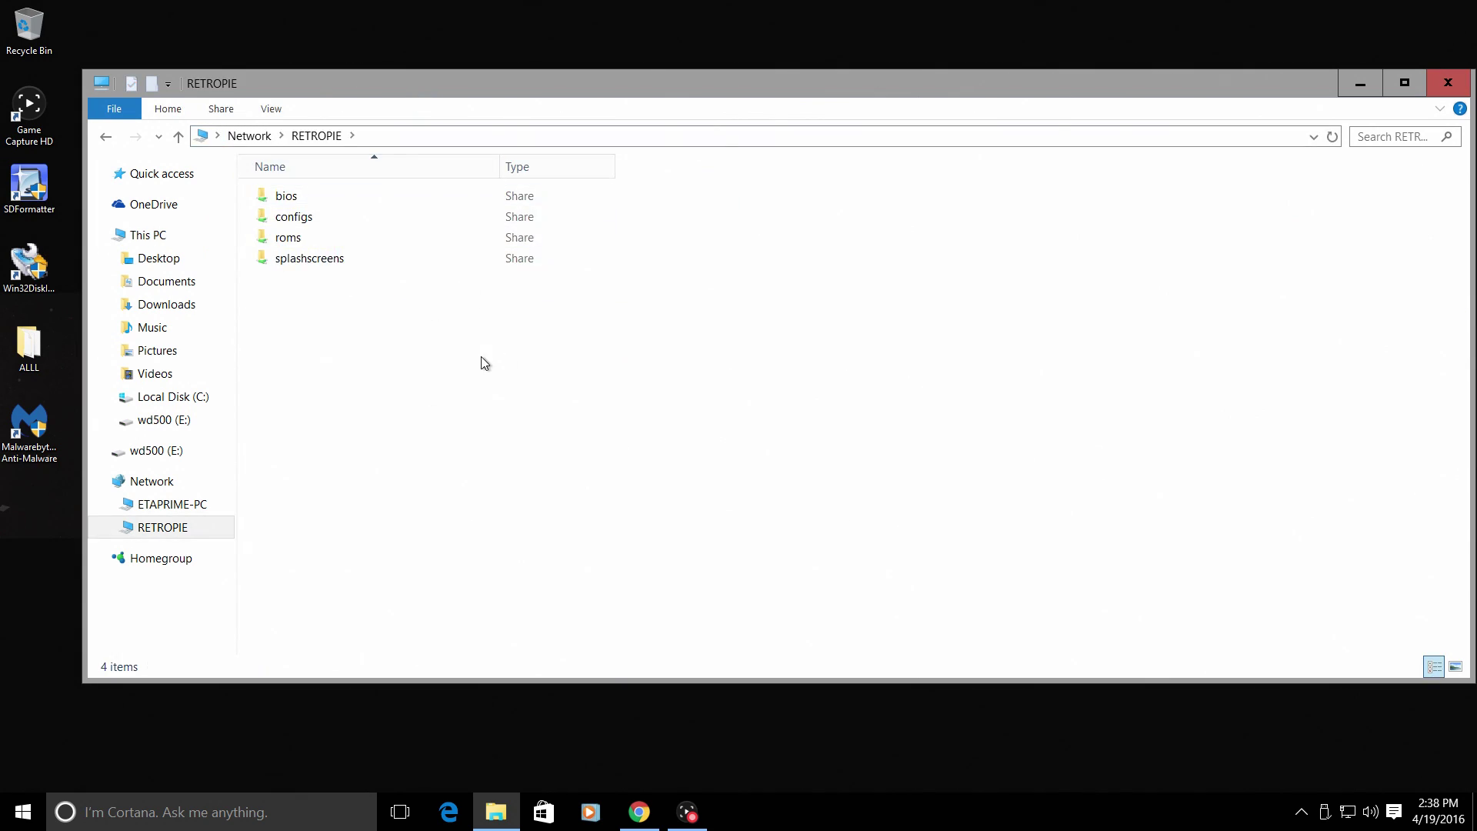
Arrange the RETROPIE share and the opened NEOGEO ROMS desktop folder side by side, each filling half the screen.
left_click_drag(554, 100, 1476, 202)
left_click(657, 329)
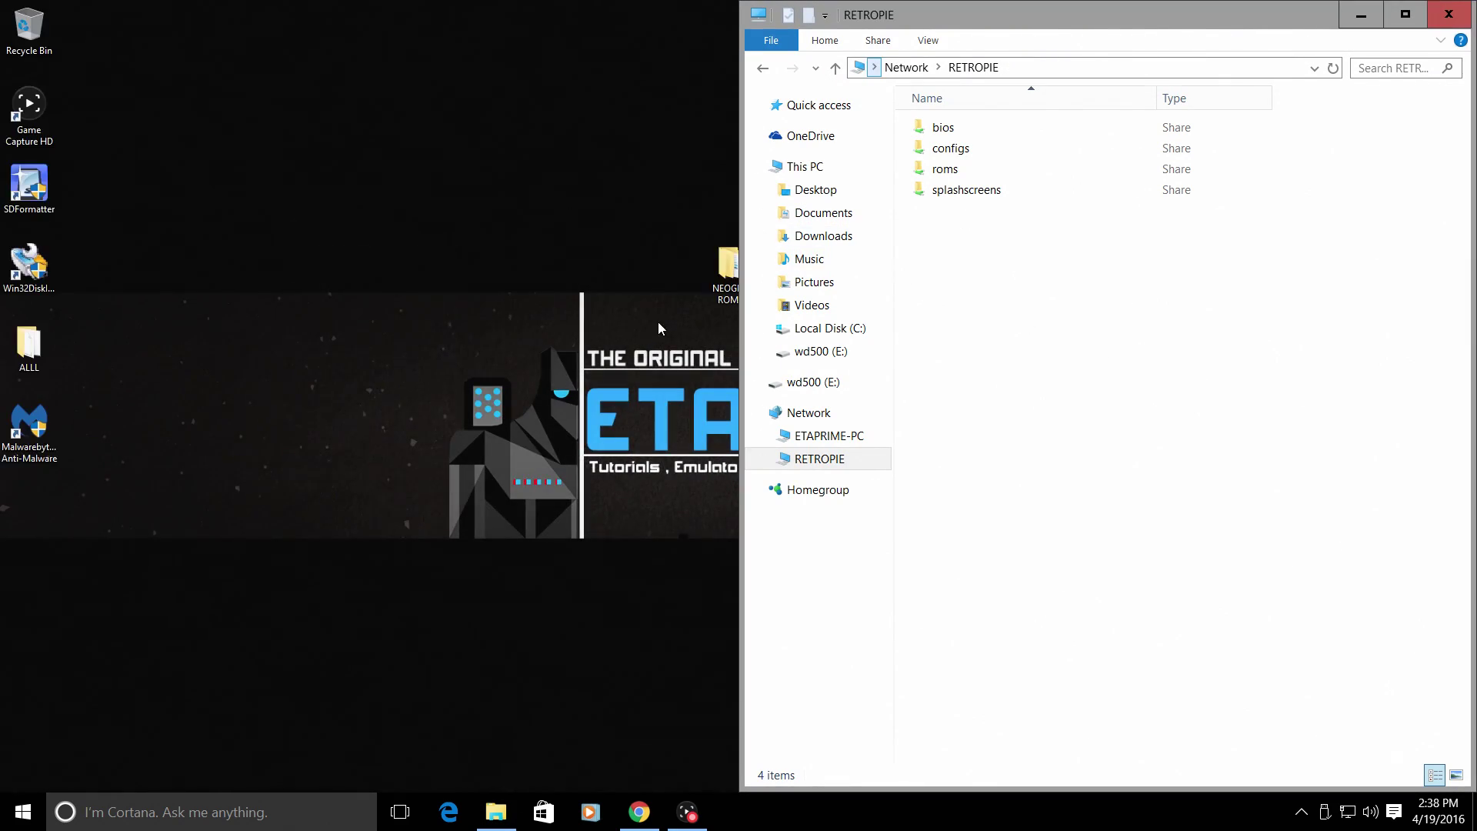
left_click_drag(723, 277, 450, 237)
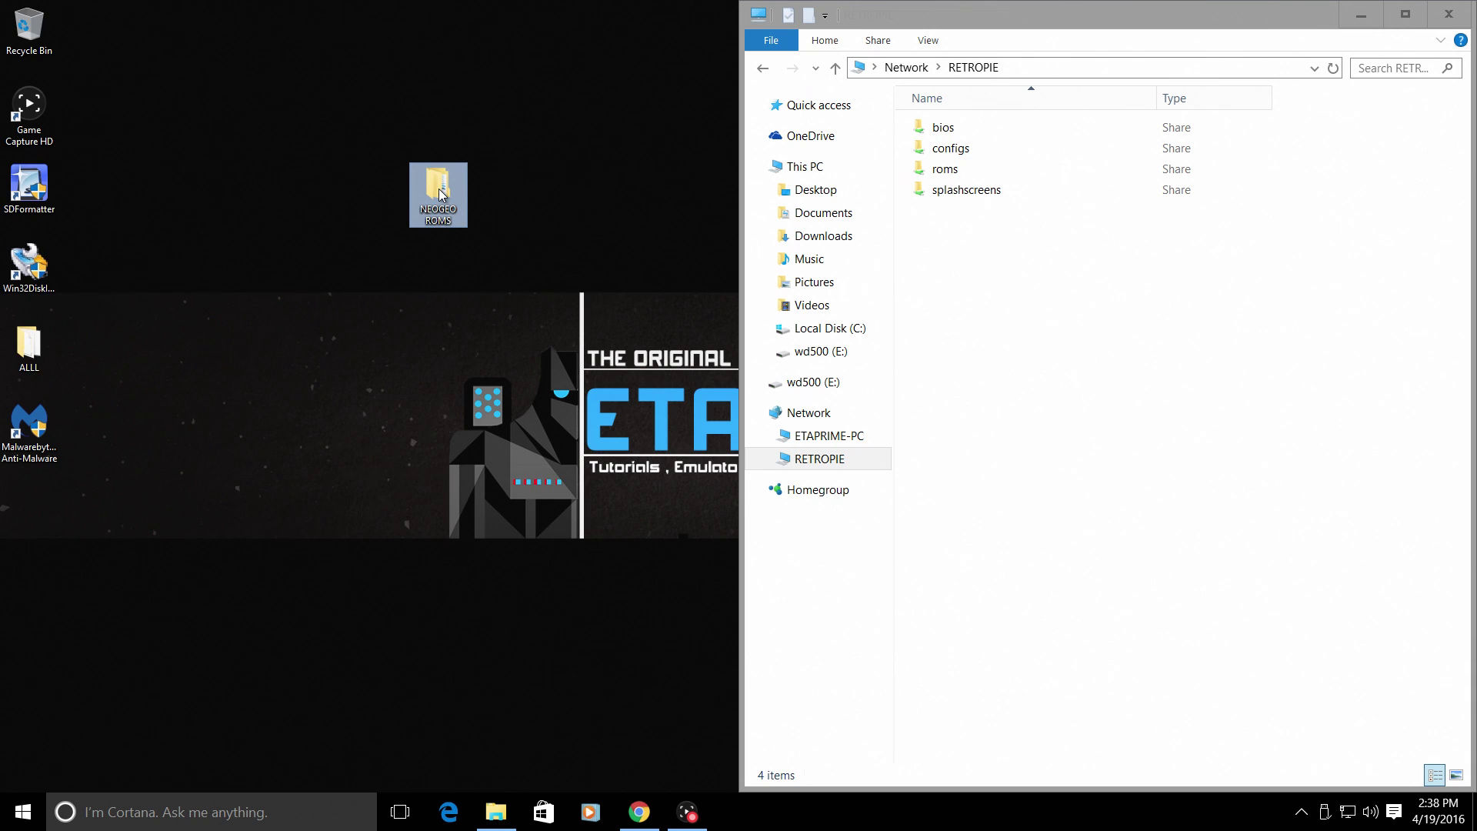
double_click(444, 224)
left_click_drag(513, 40, 3, 116)
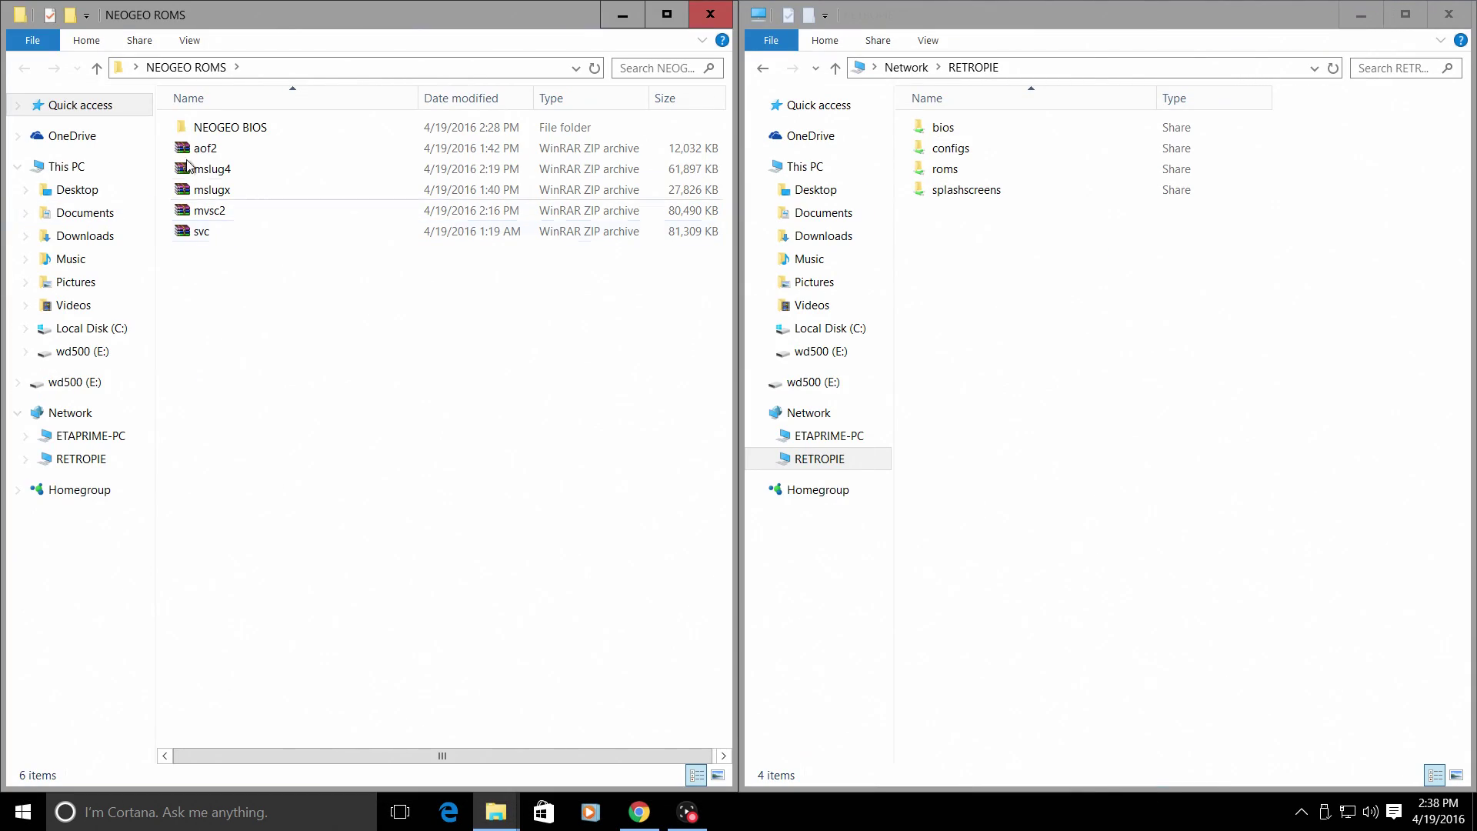
Copy the neogeo archive from the NEOGEO BIOS folder into the RETROPIE bios share, replacing the existing file.
double_click(237, 133)
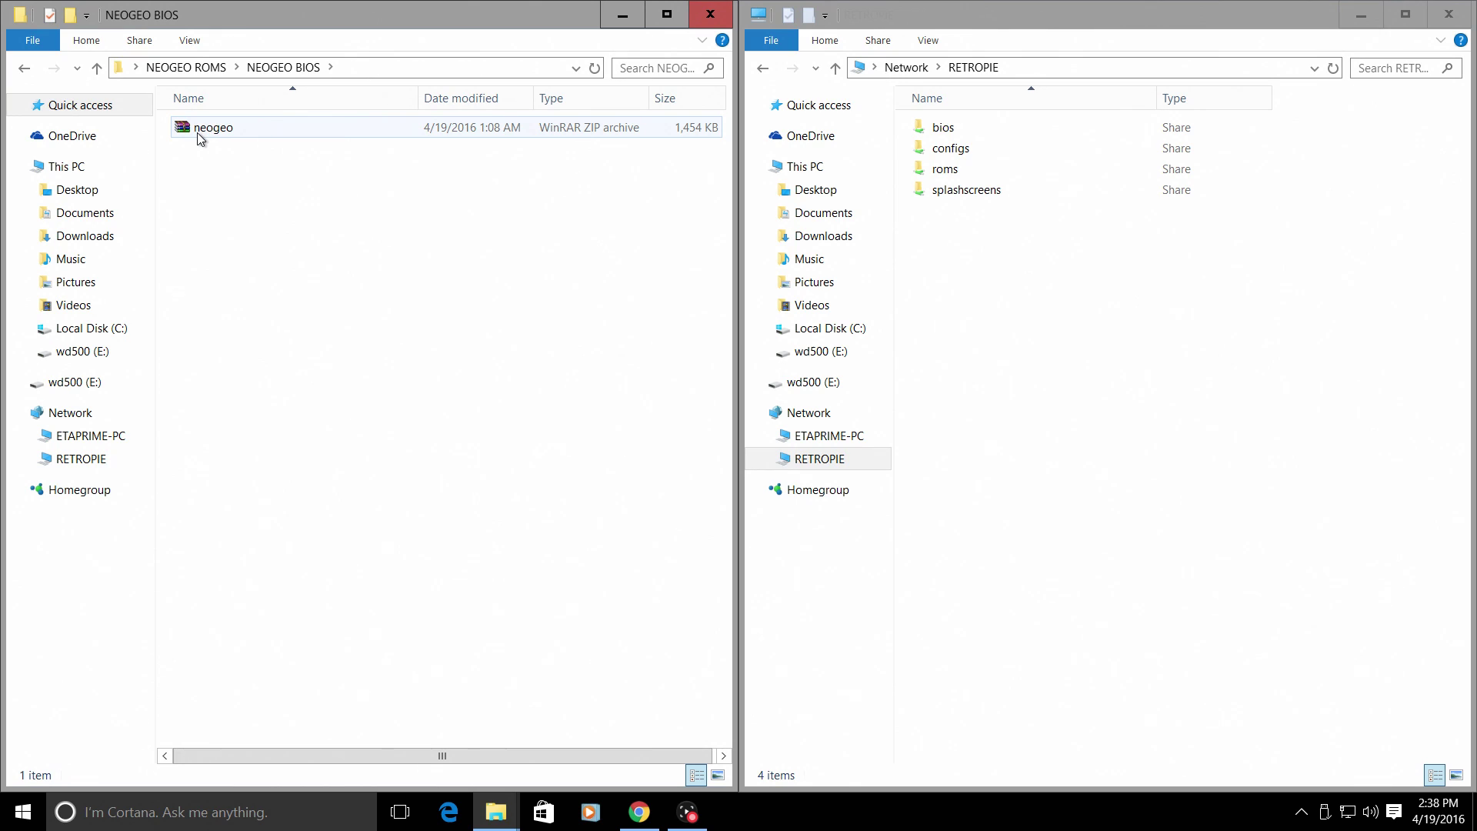
left_click_drag(197, 133, 952, 127)
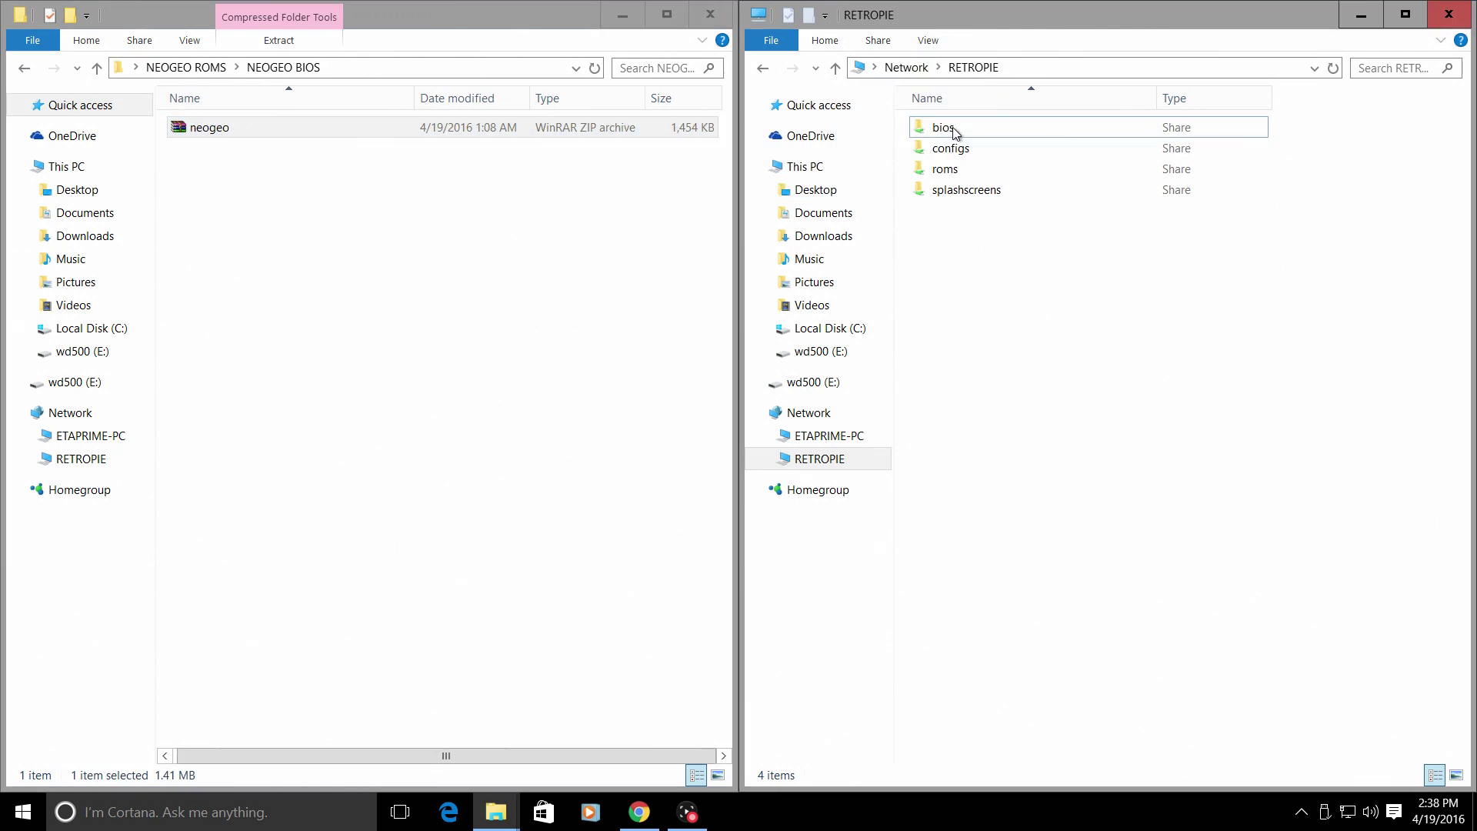
double_click(954, 127)
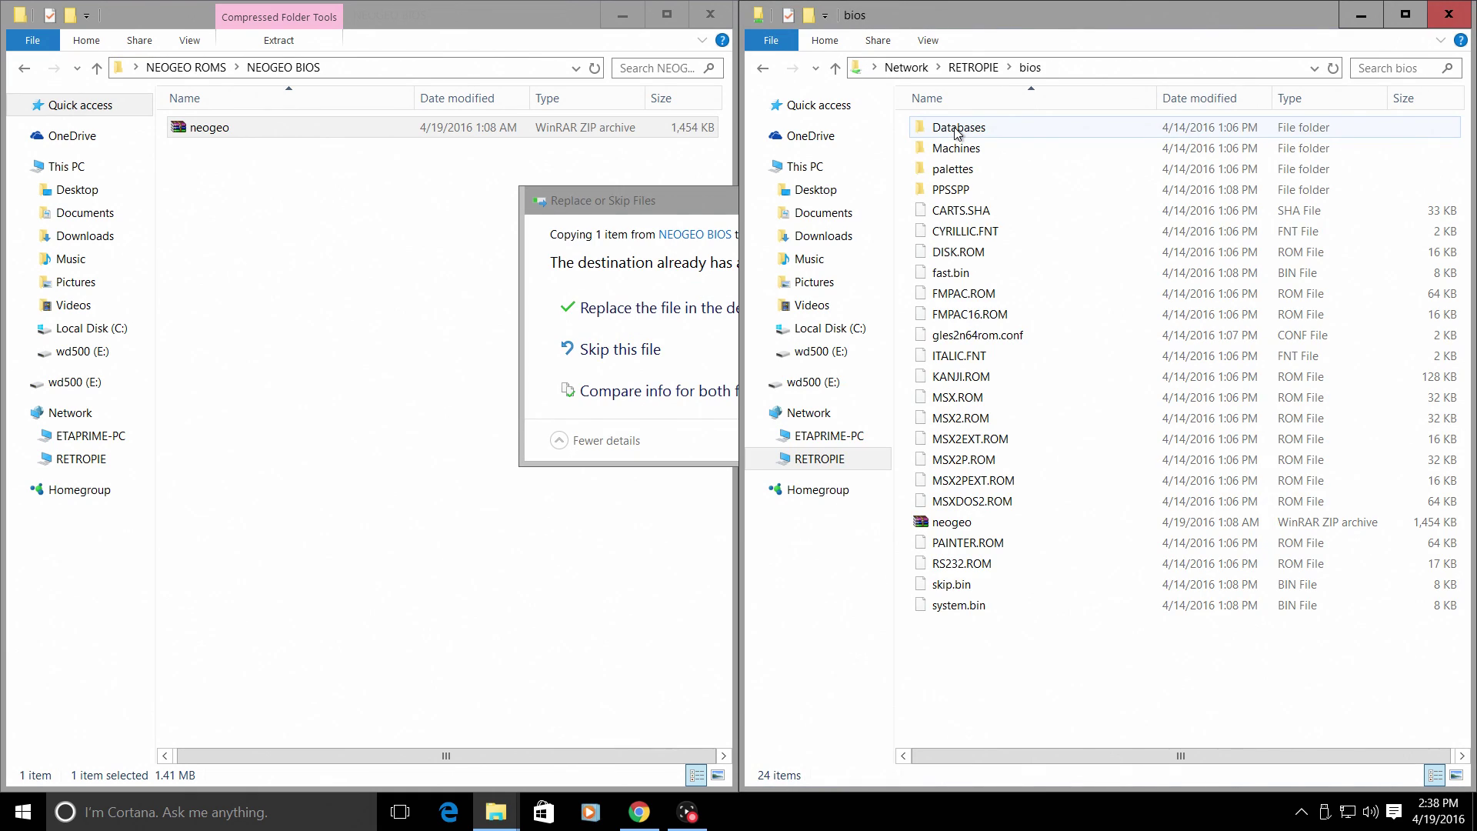
left_click(643, 202)
left_click(676, 309)
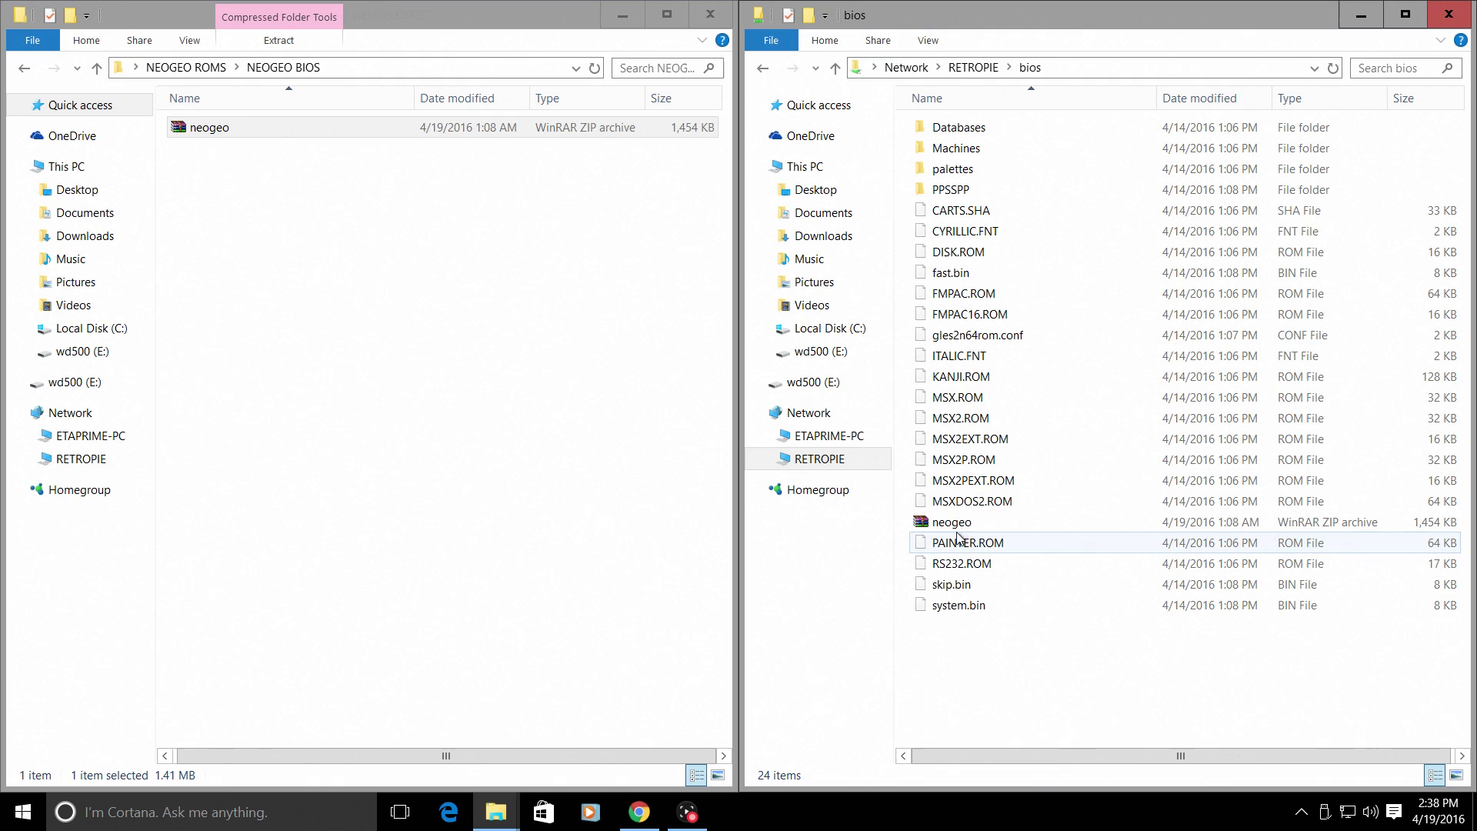
Copy the aof2, mslug4, mslugx, mvsc2 and svc archives from NEOGEO ROMS into the RETROPIE share's roms\neogeo folder.
left_click(762, 68)
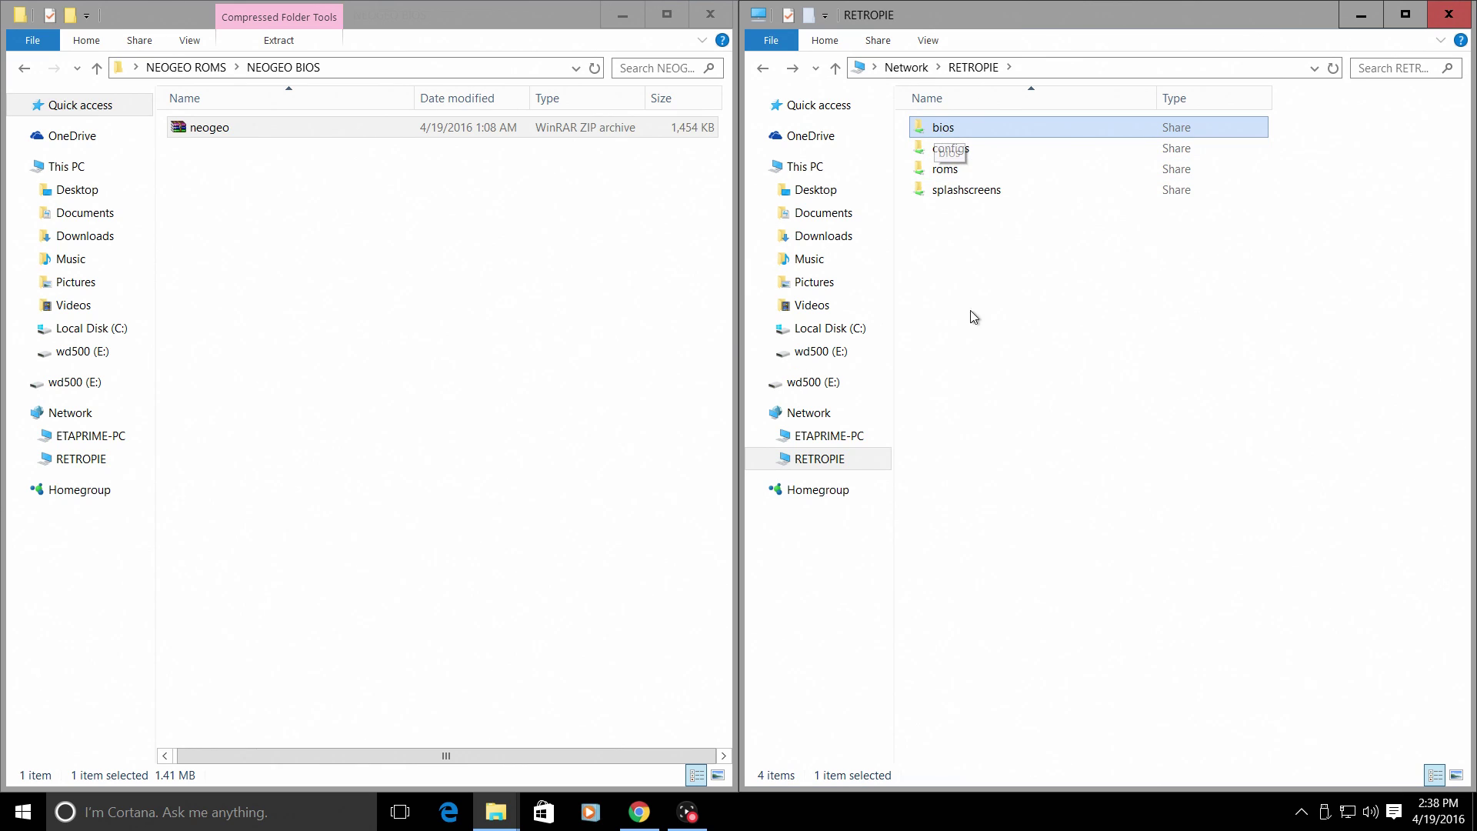
double_click(950, 169)
scroll(1095, 485, "down", 1)
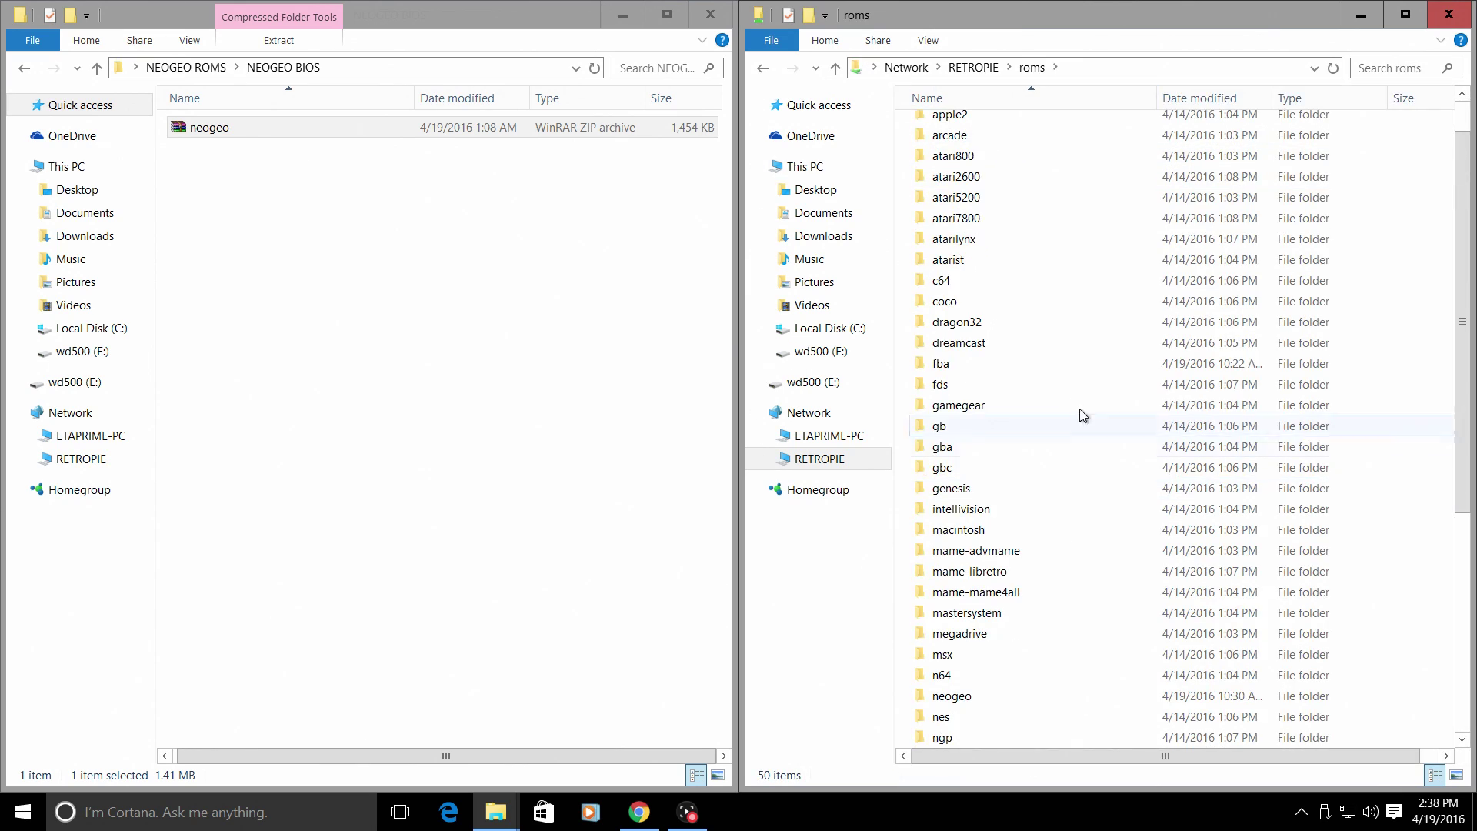
scroll(975, 501, "down", 3)
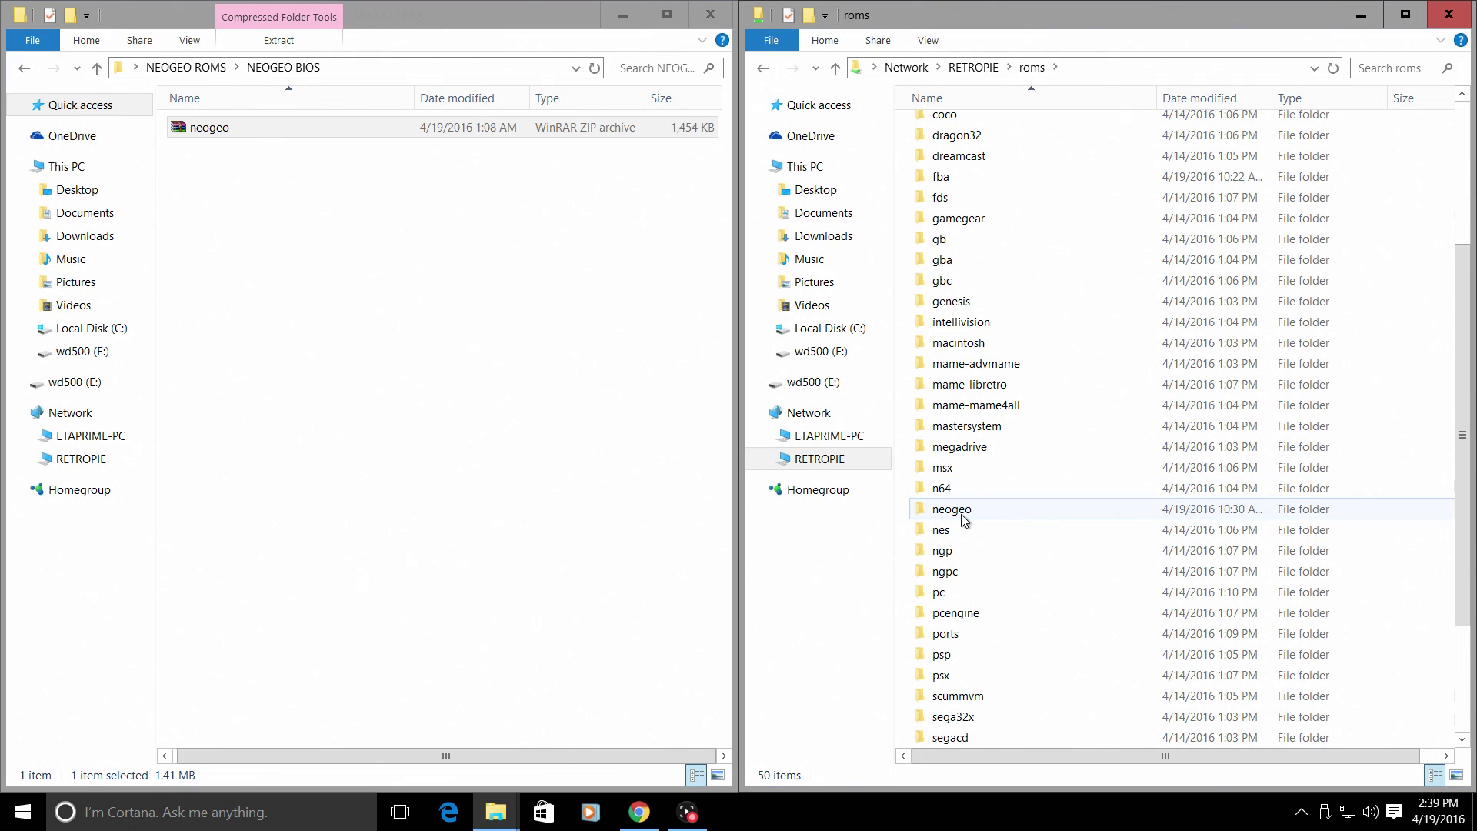
double_click(959, 514)
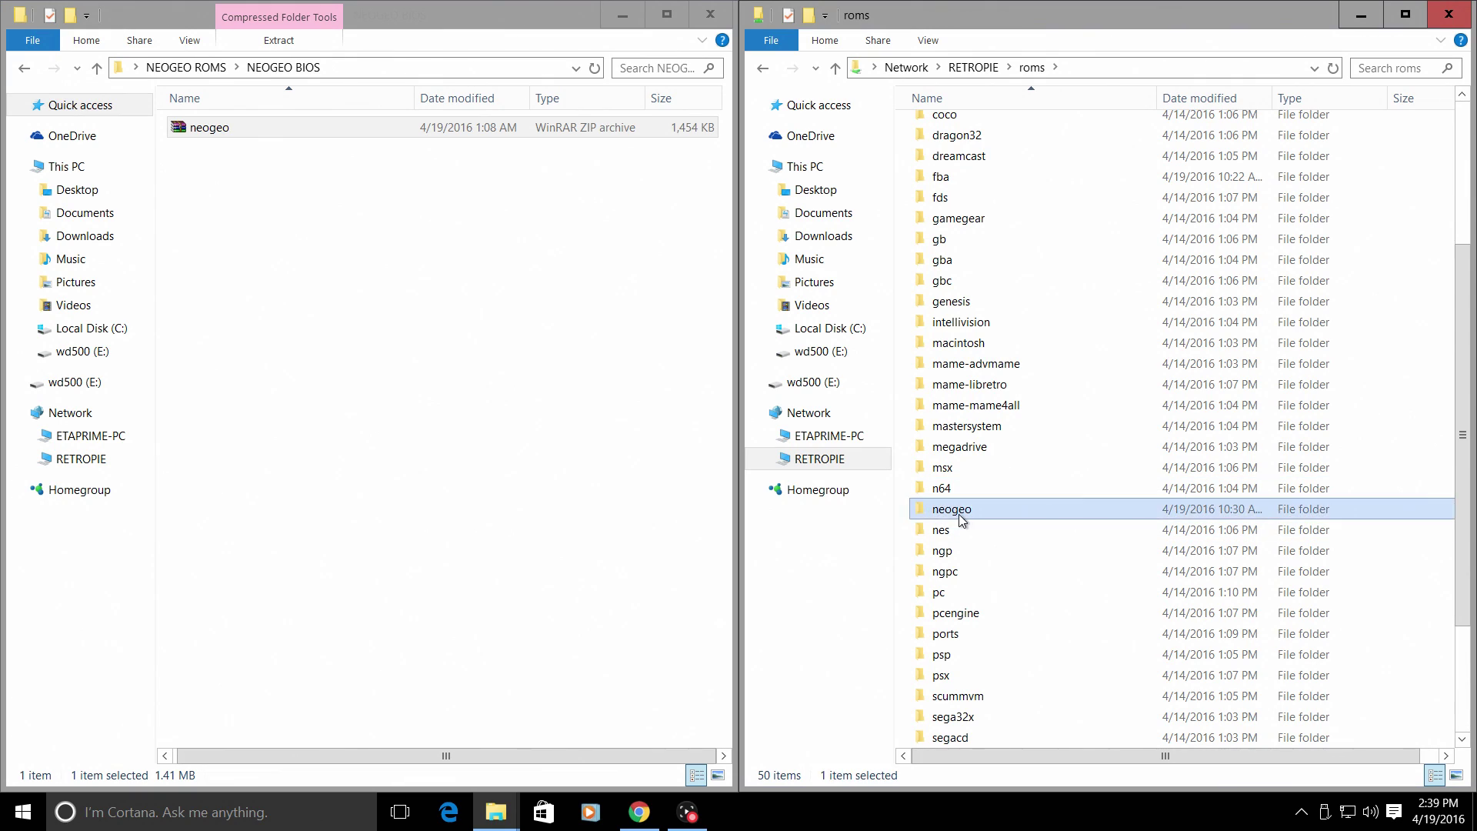
left_click(23, 67)
left_click_drag(217, 285, 228, 152)
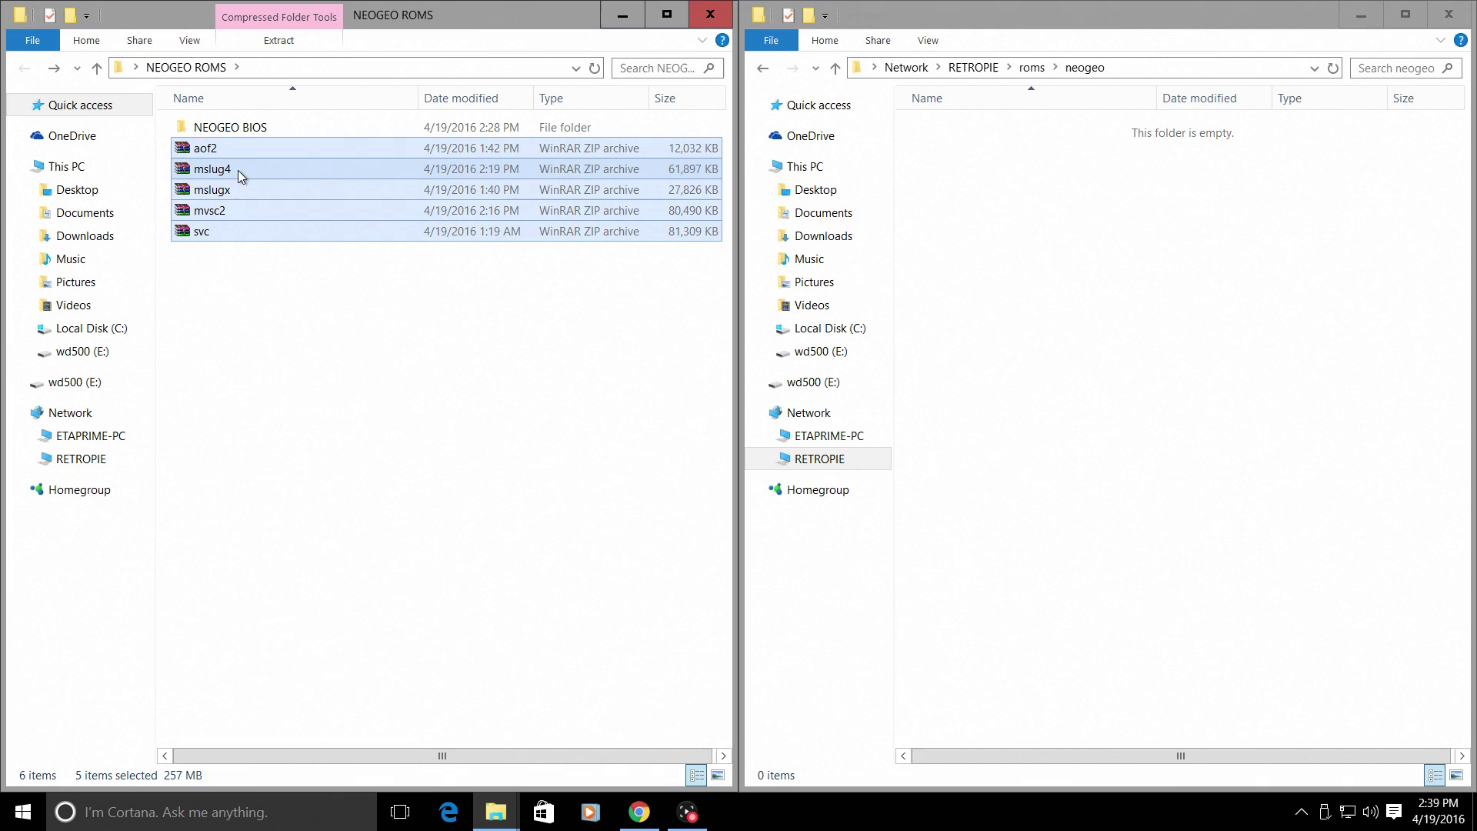
left_click_drag(238, 169, 1065, 320)
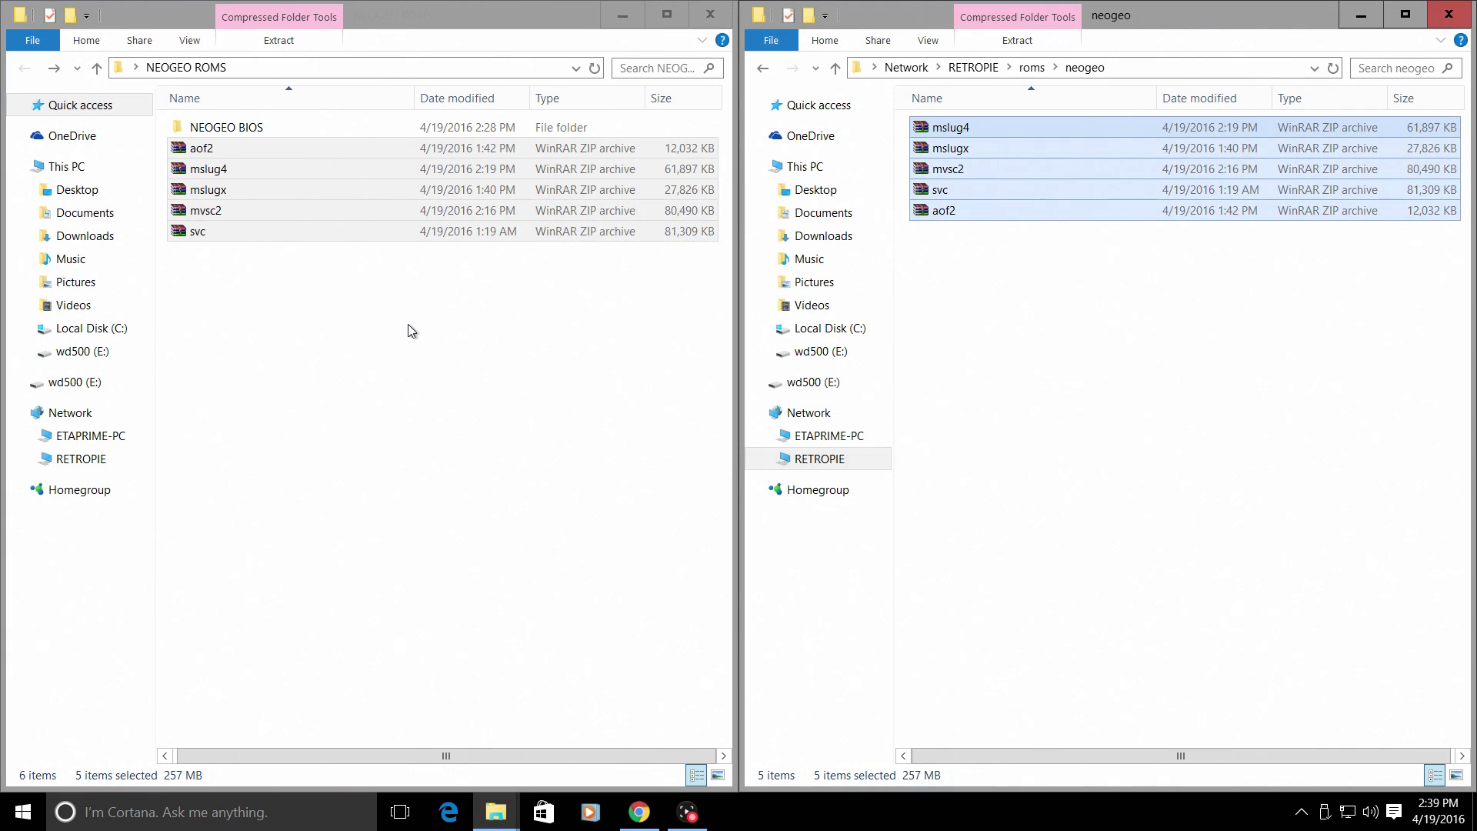
left_click(1034, 316)
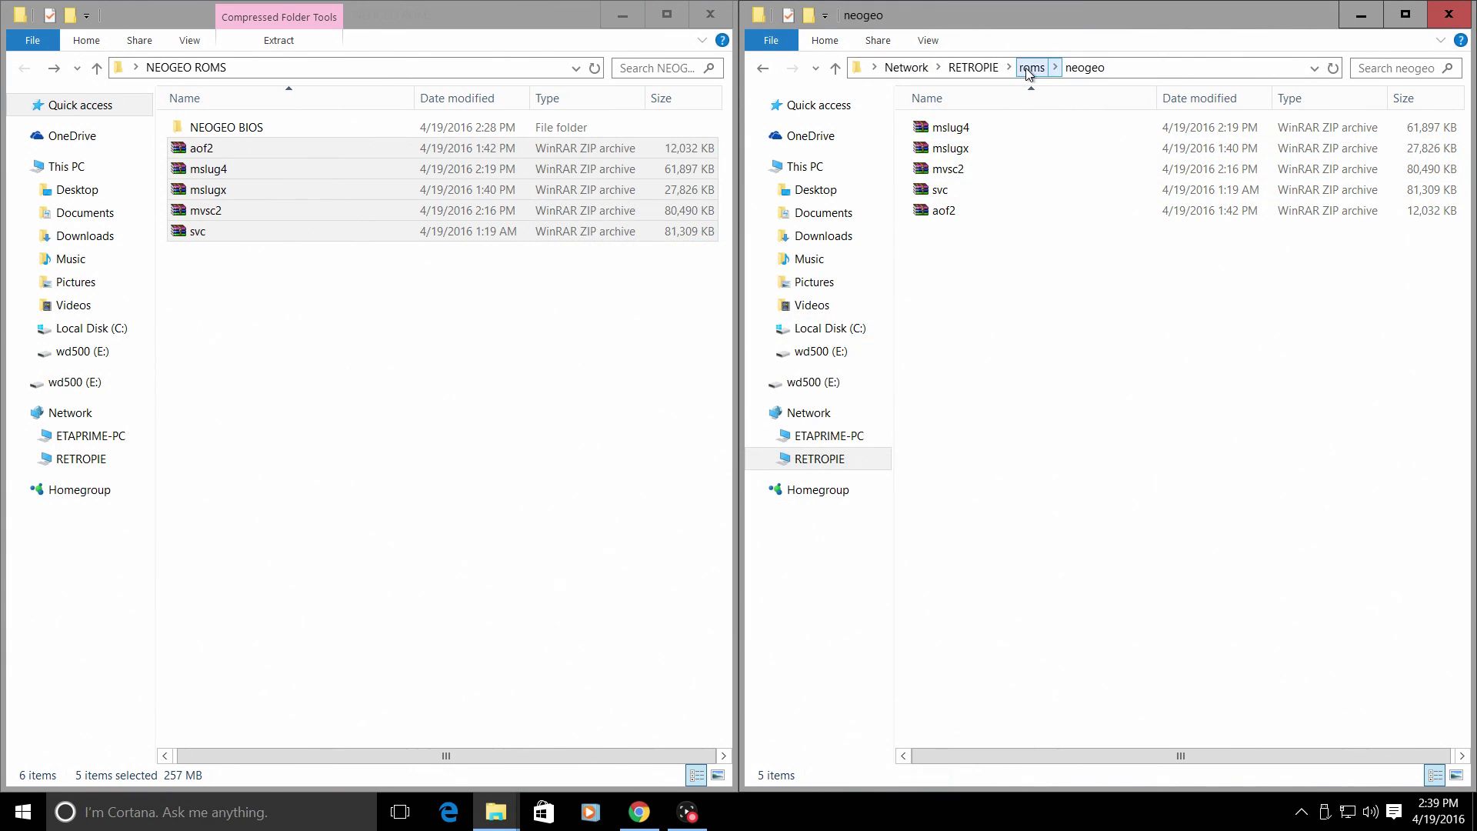
Copy the neogeo BIOS archive from the NEOGEO BIOS folder into the RETROPIE share's roms\neogeo folder as well.
left_click(762, 68)
scroll(979, 700, "down", 3)
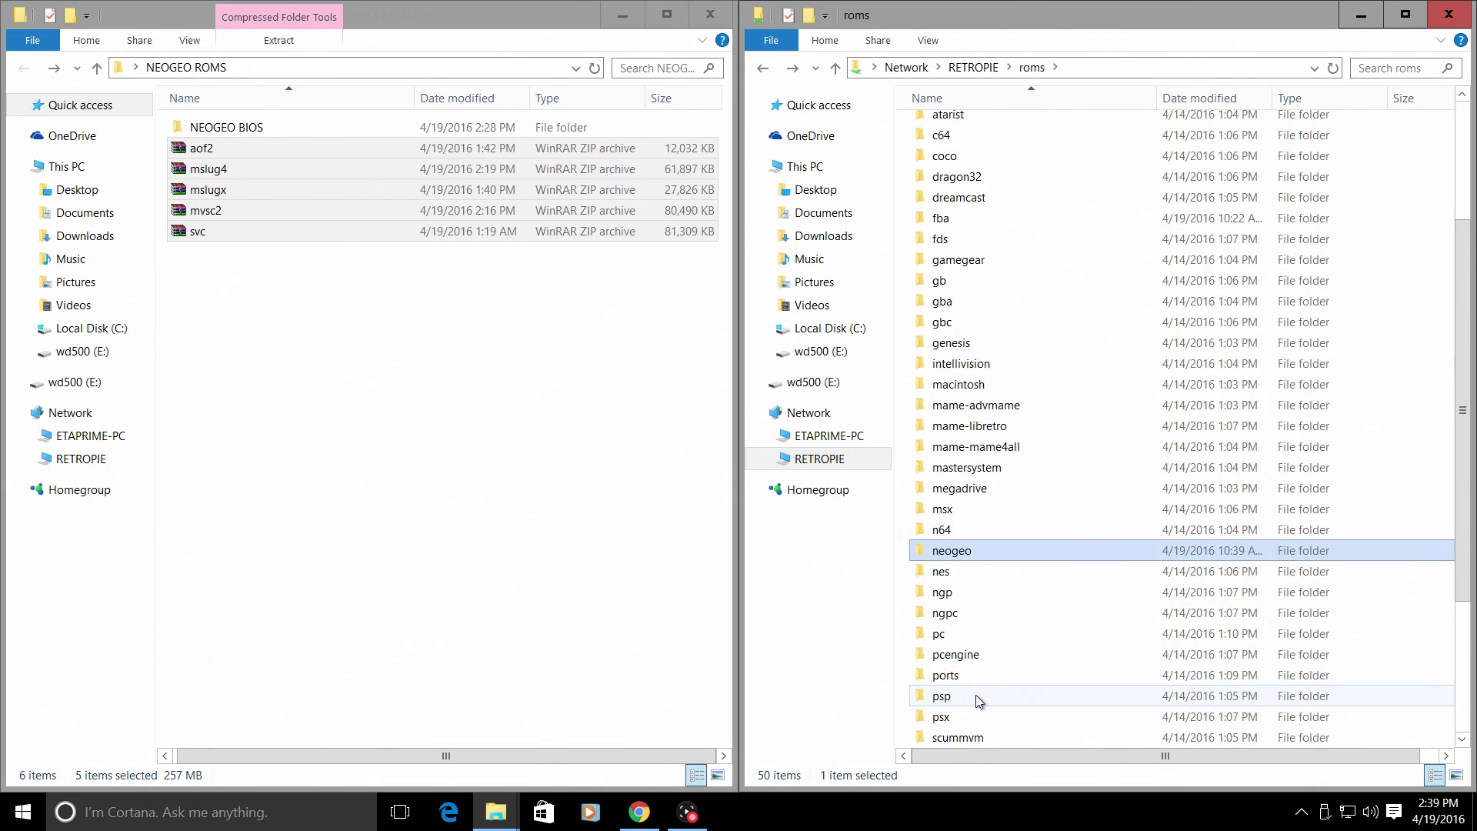
double_click(951, 552)
double_click(295, 128)
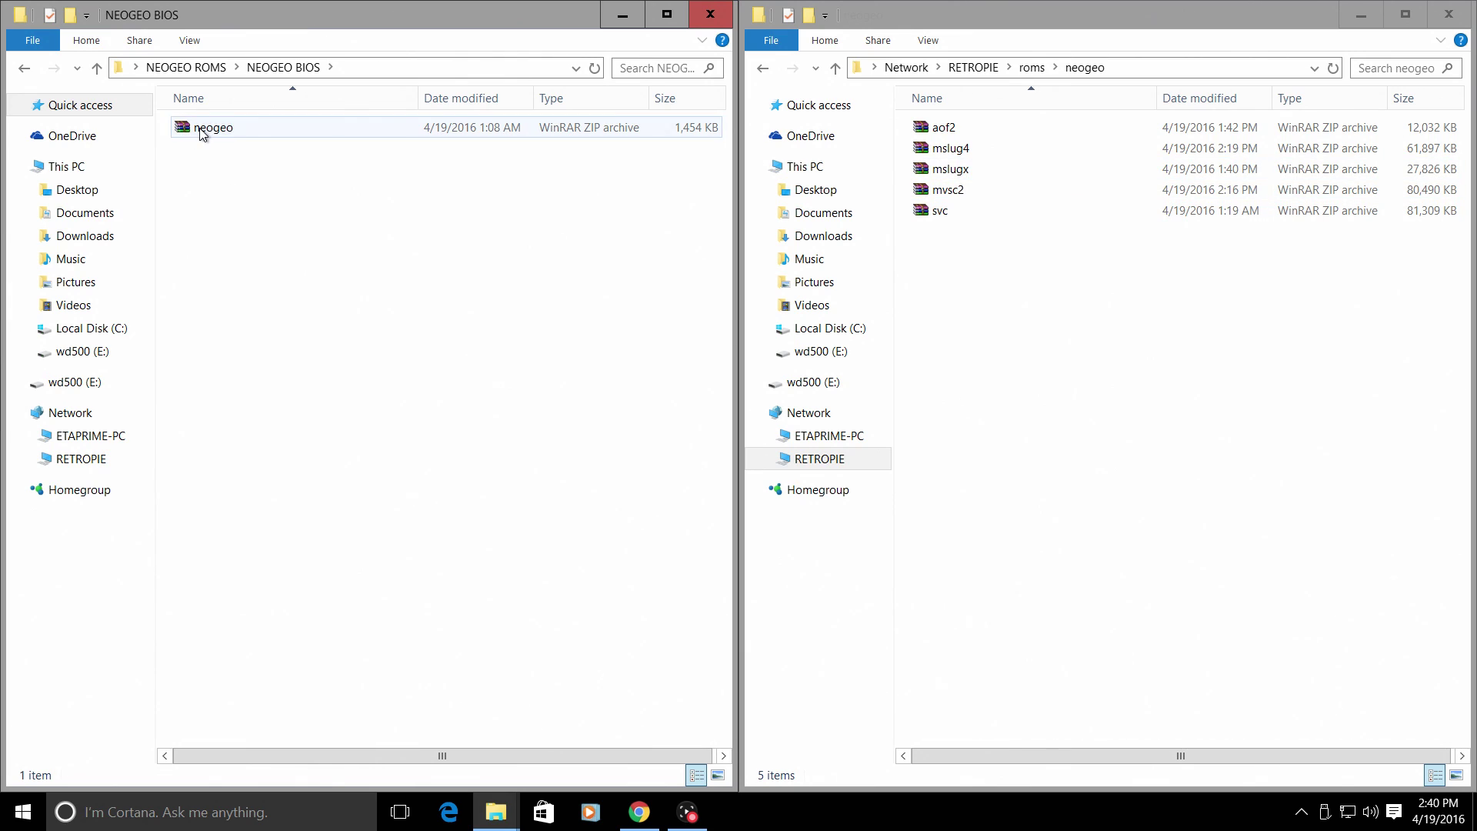
left_click_drag(202, 134, 1033, 354)
left_click(1032, 349)
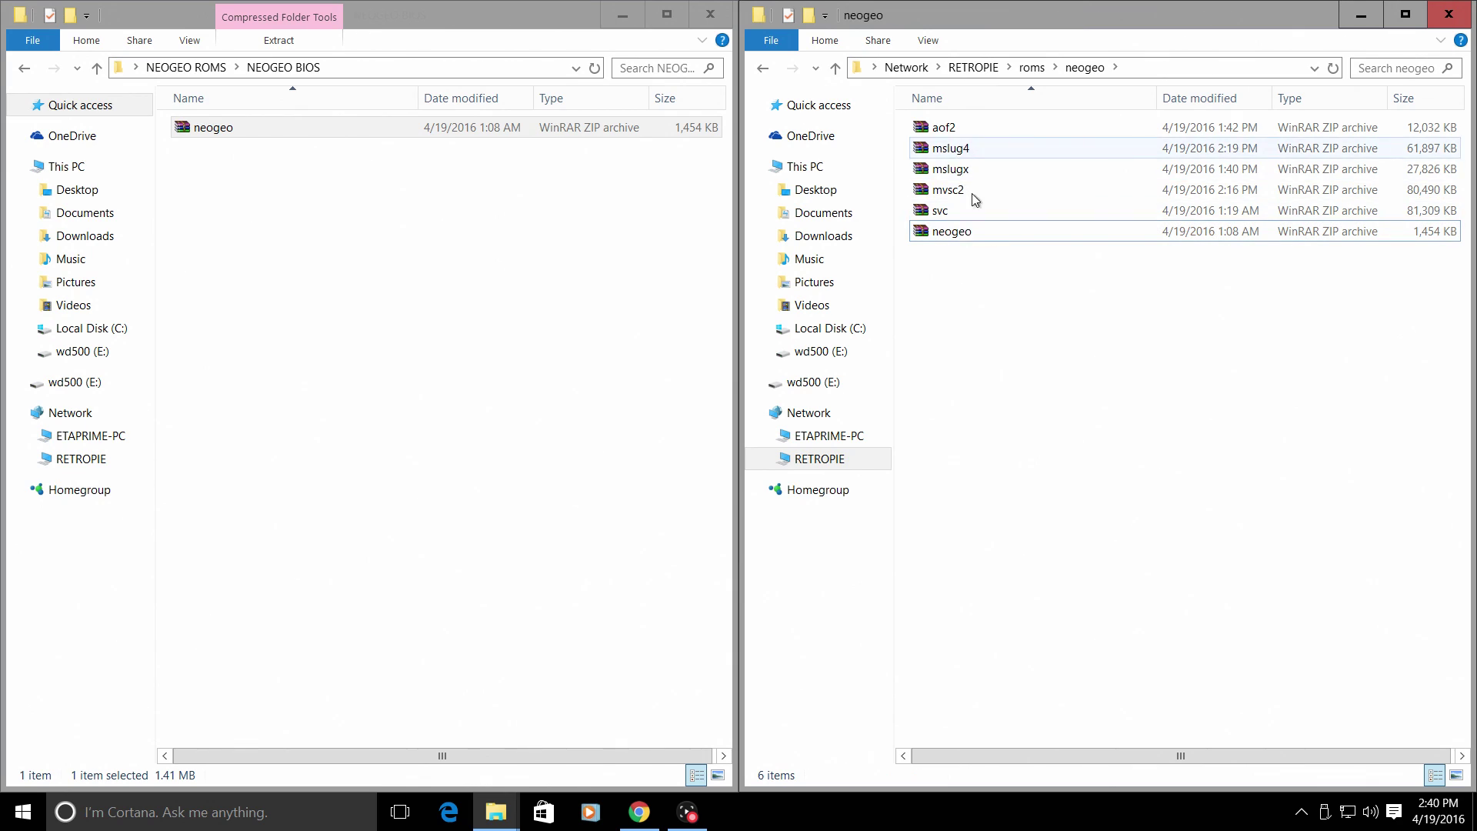
Check for the neogeo archive in the RETROPIE bios share and close that share's window.
left_click(759, 68)
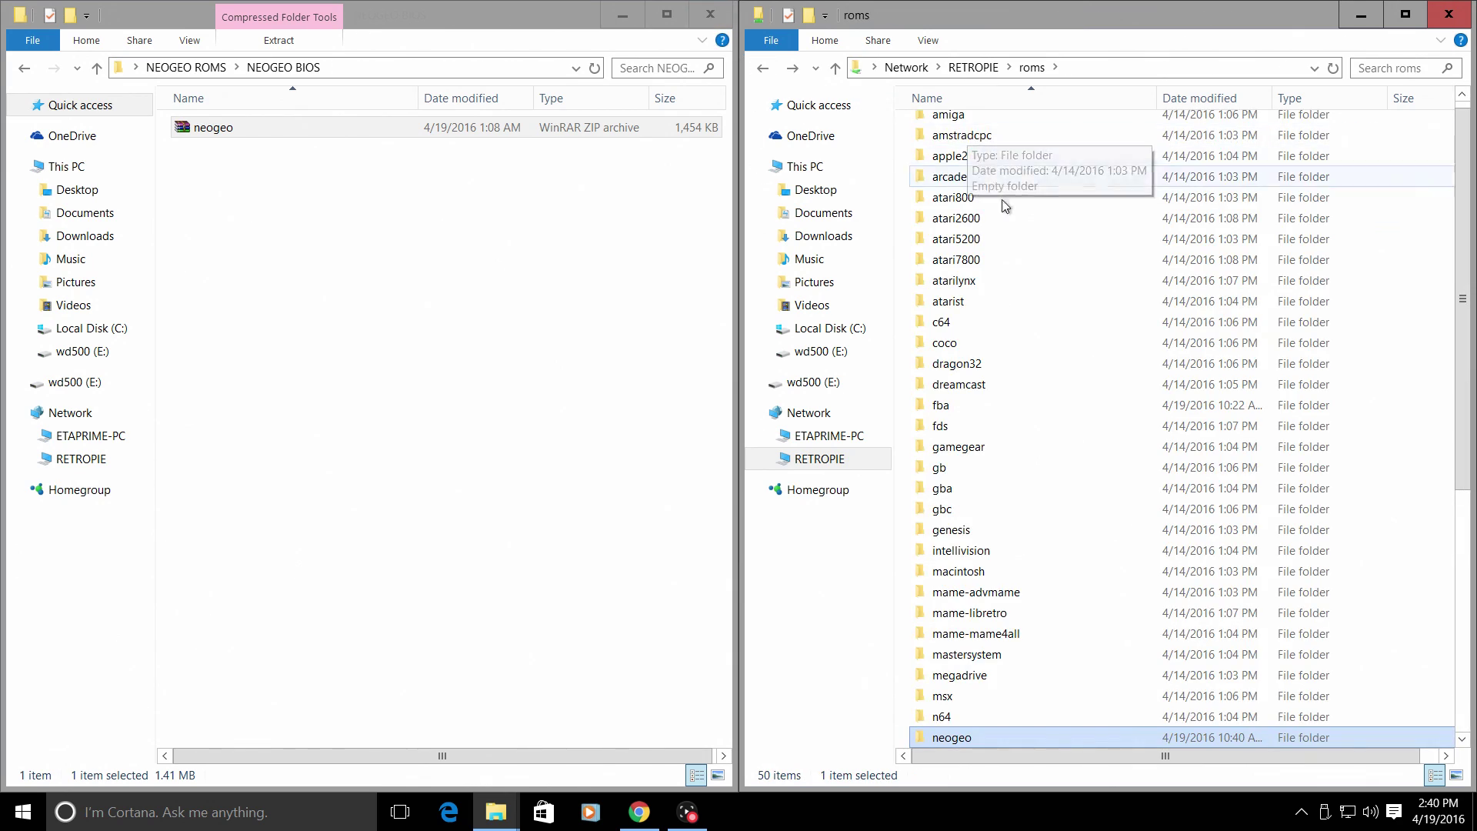
left_click(763, 69)
double_click(936, 126)
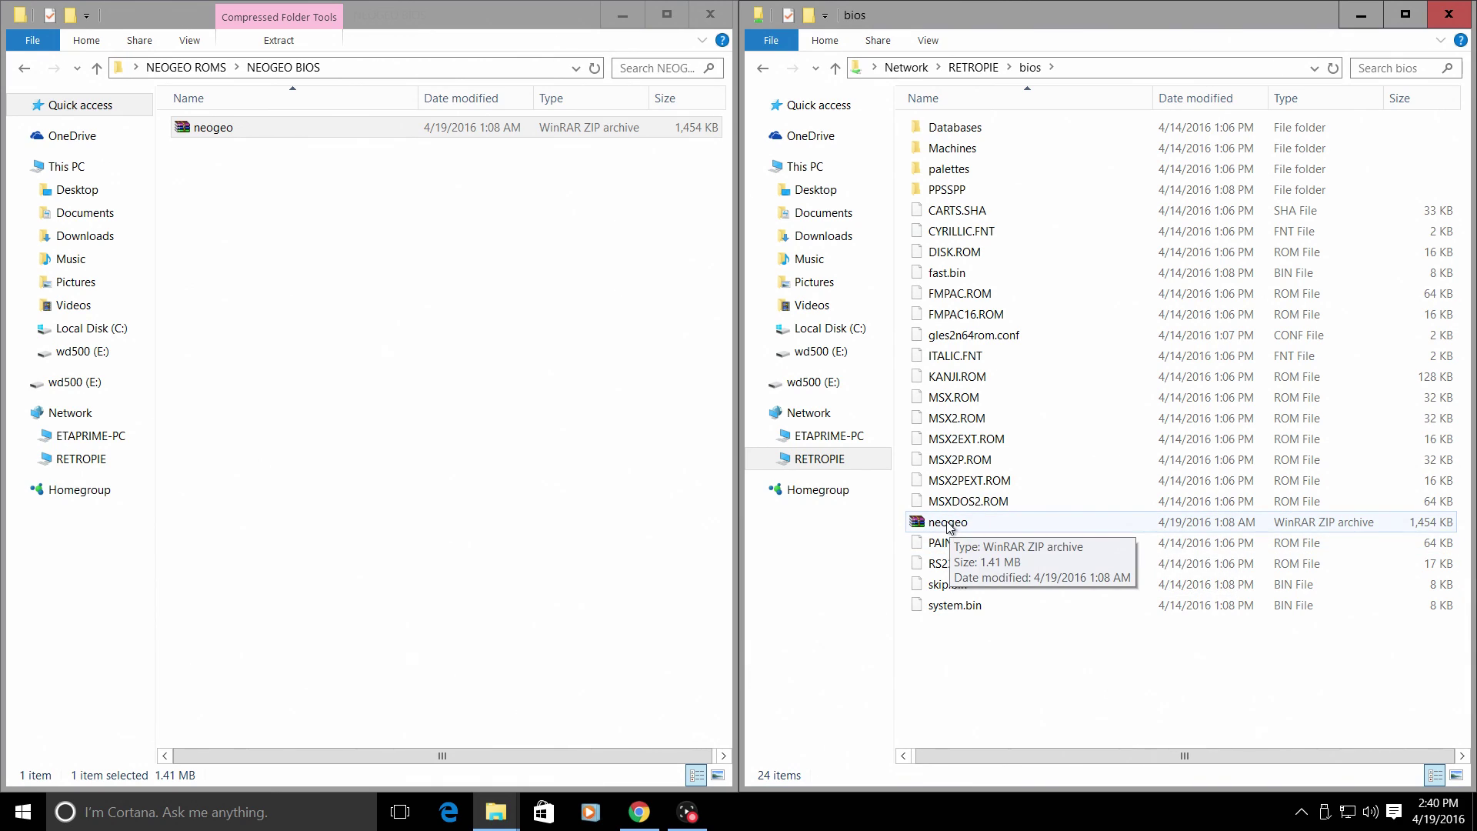
left_click(1448, 14)
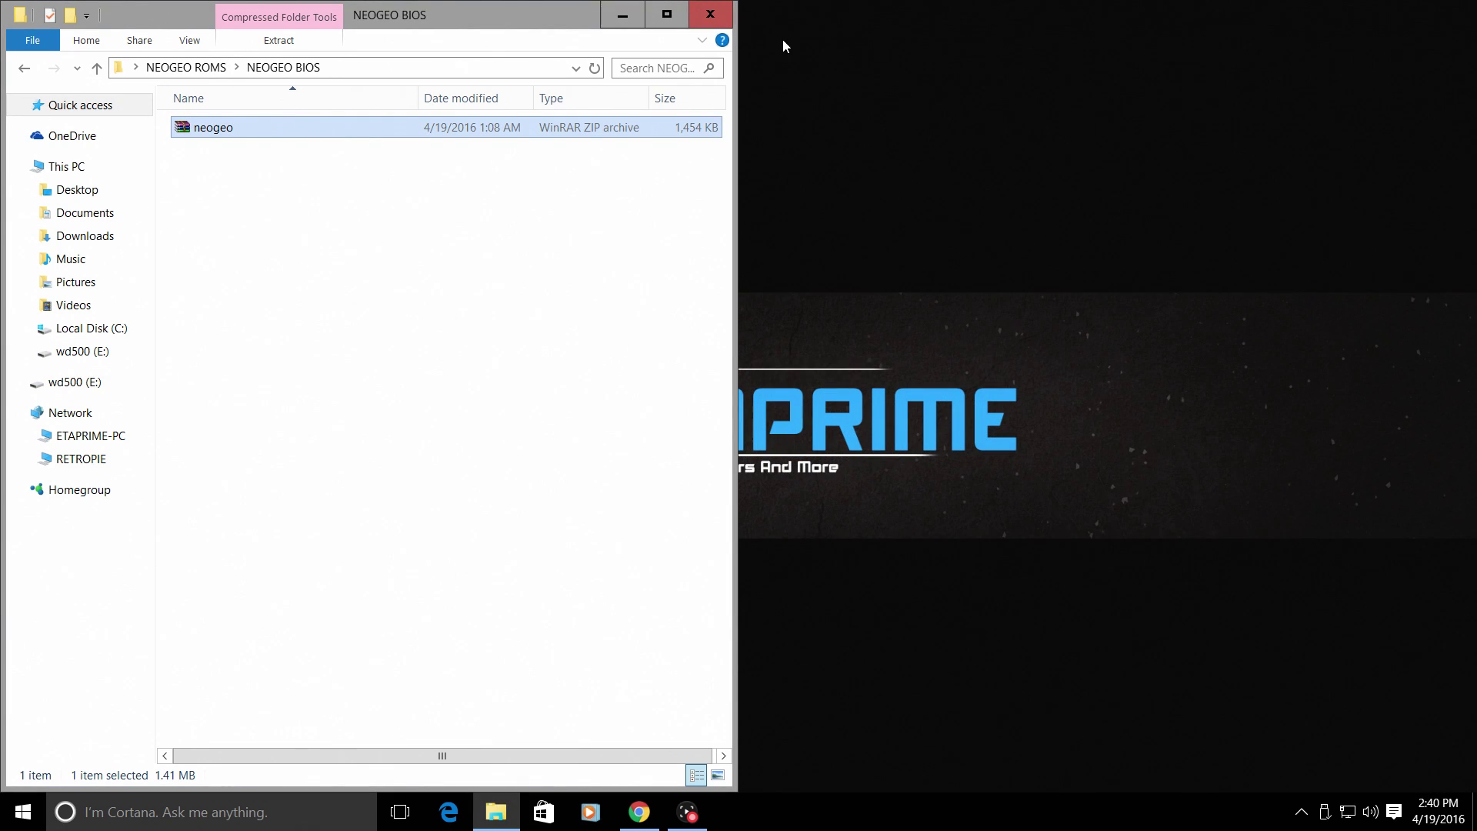
Close the NEOGEO BIOS folder window, switch to EmulationStation on the RetroPie system and restart EmulationStation.
left_click(709, 14)
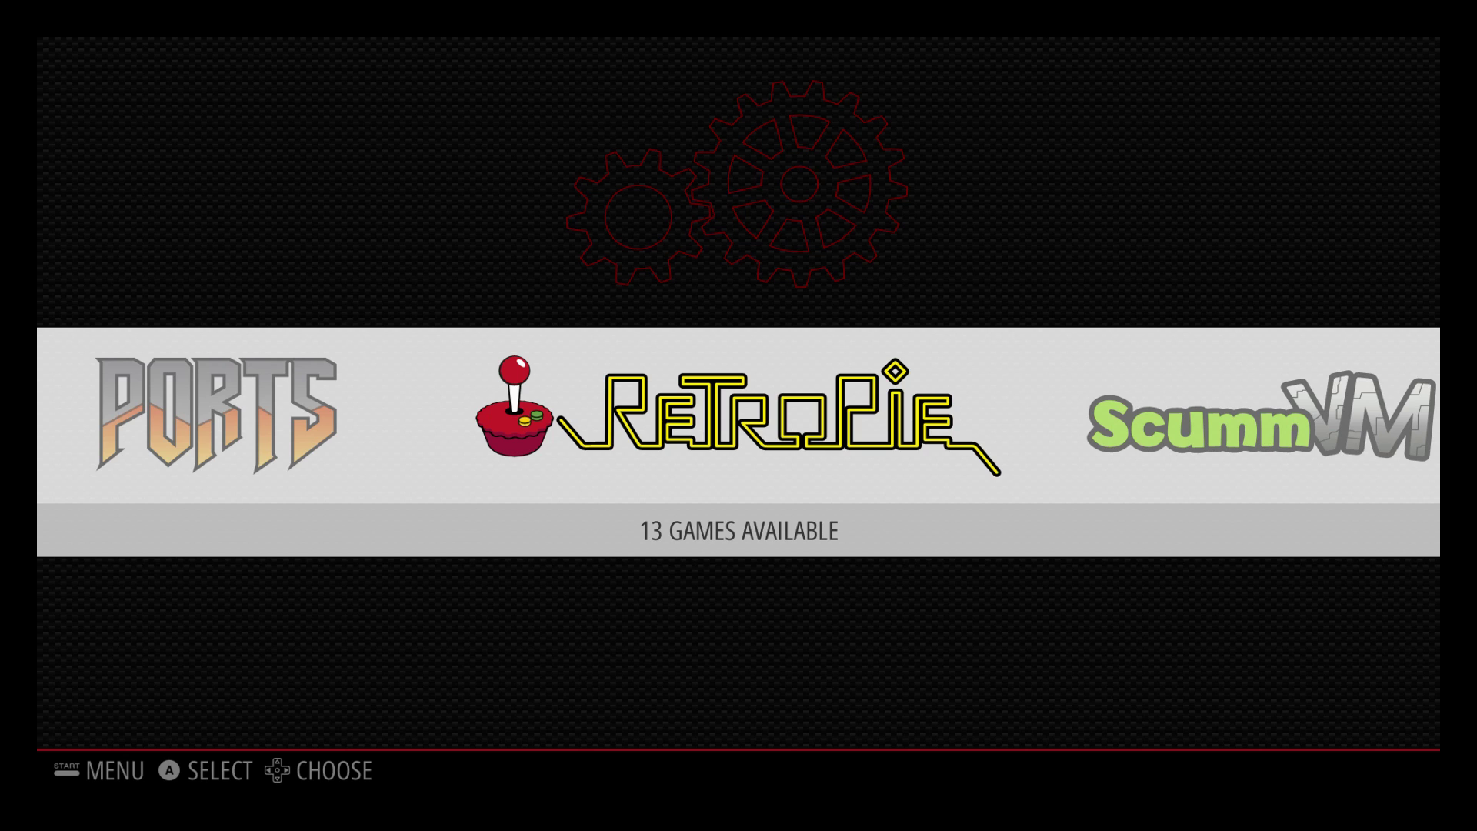
key("Return")
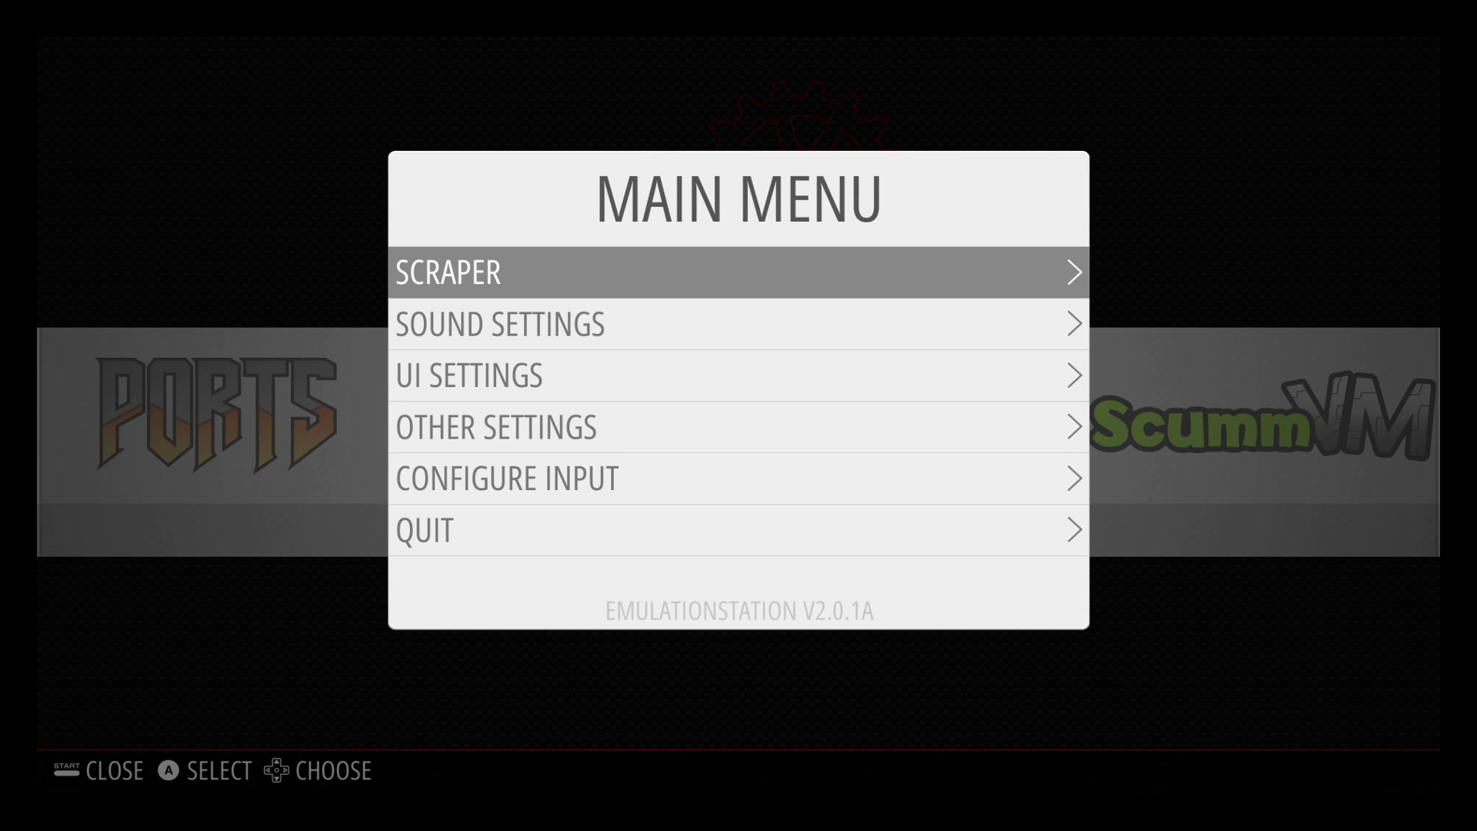
key("Down")
key("Down")
key("Down")
key("Down")
key("Down")
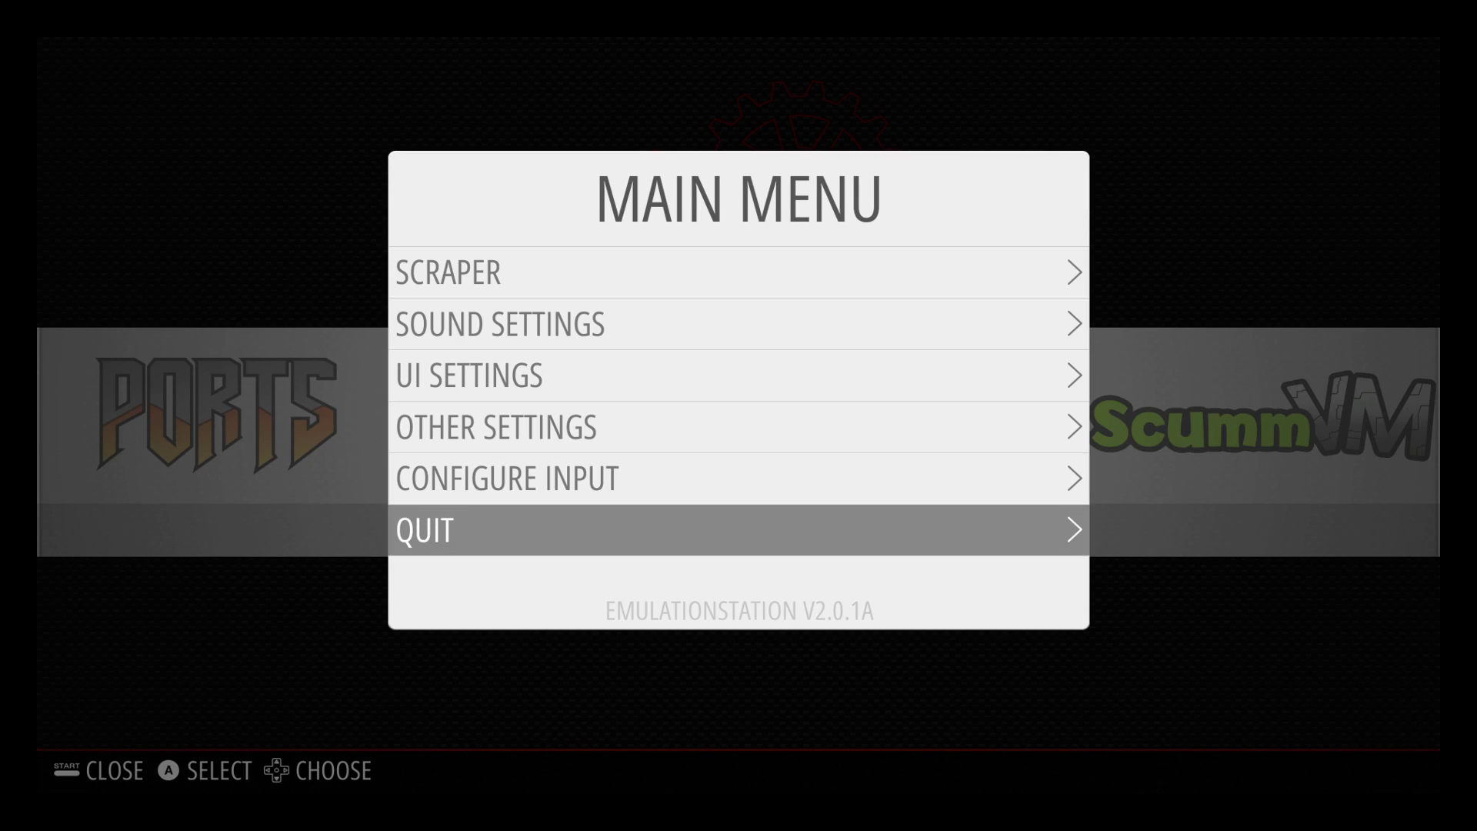
key("Return")
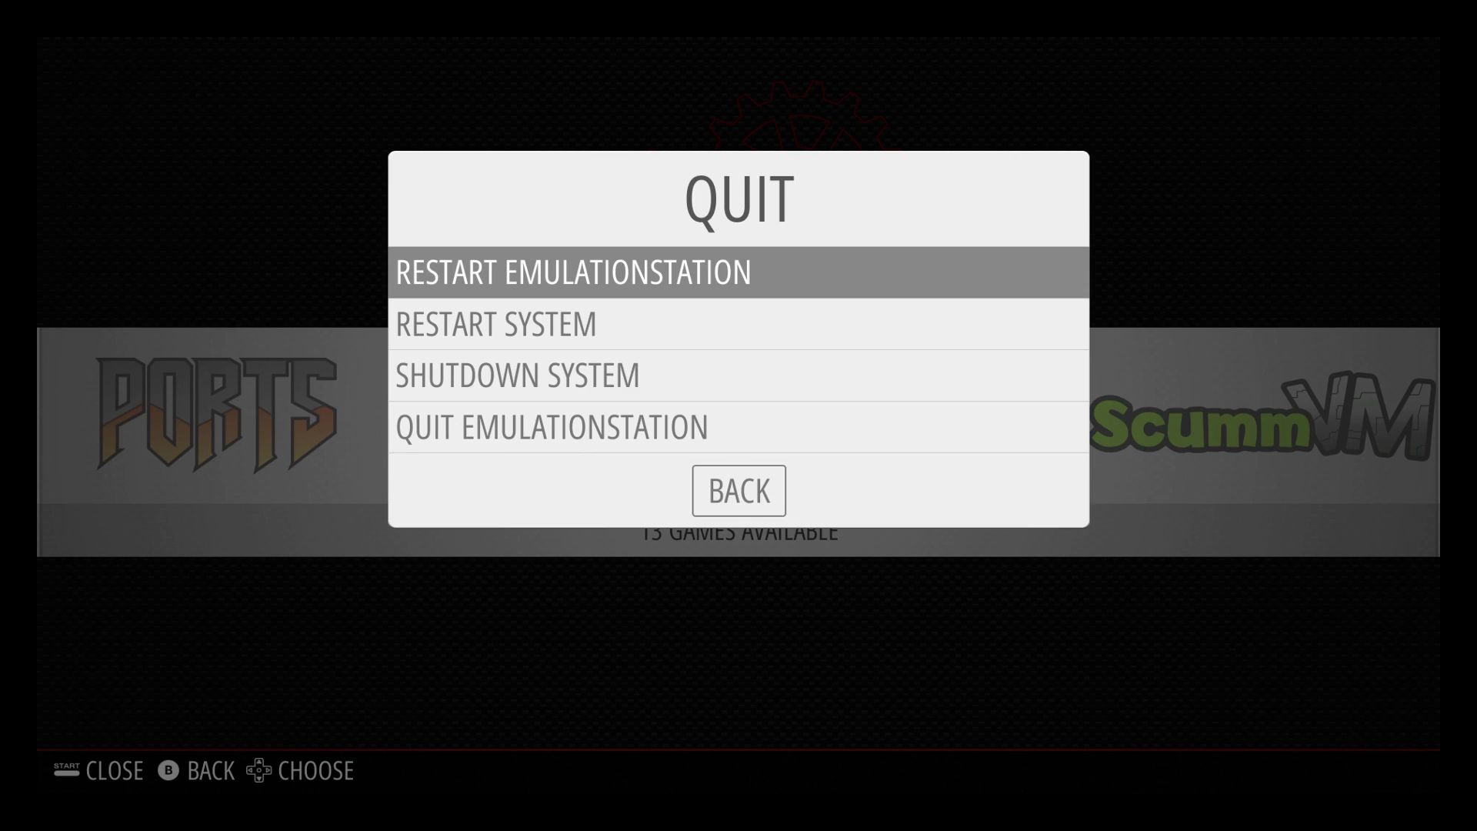
key("Return")
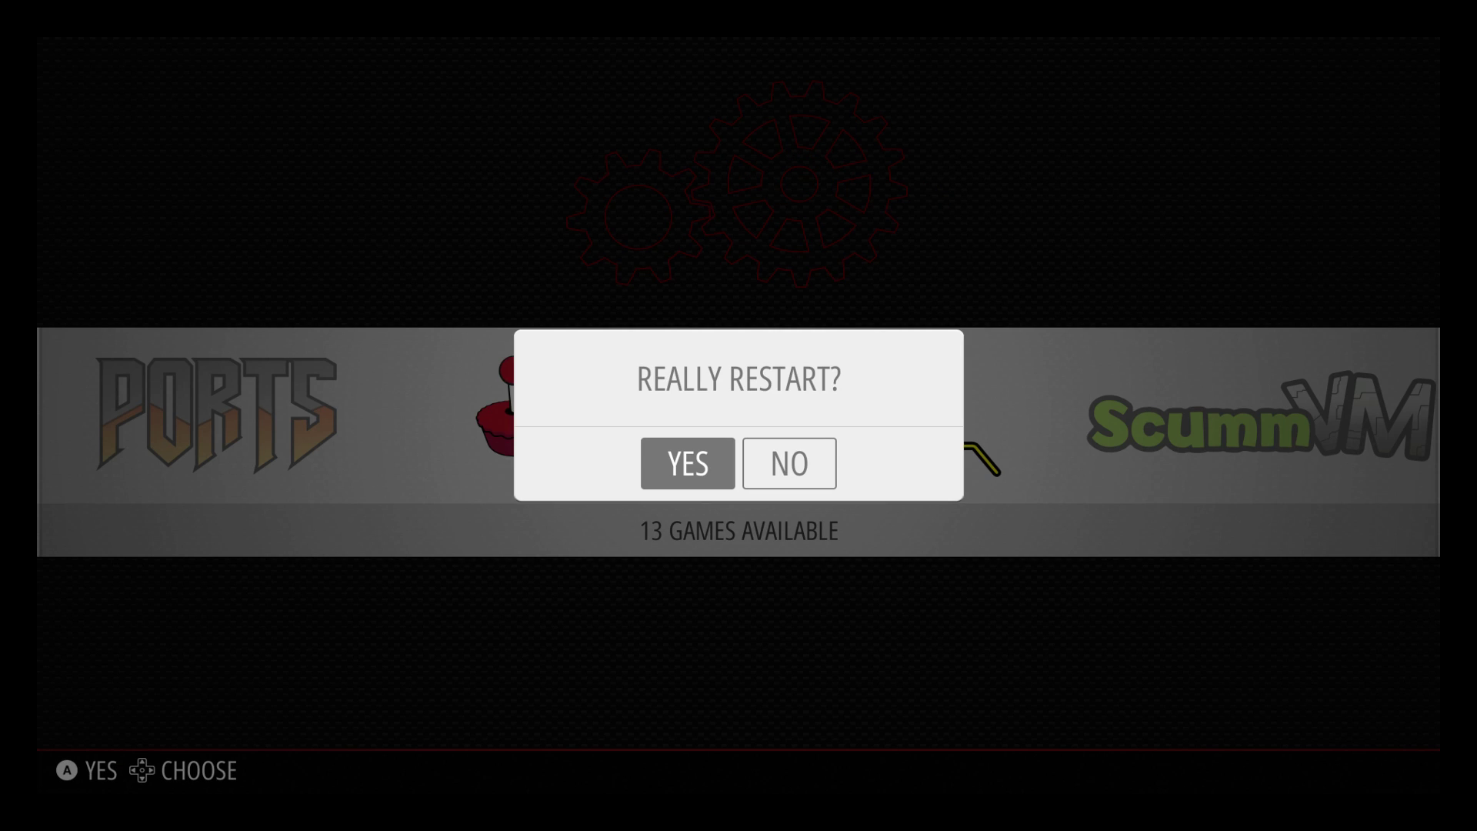
key("Return")
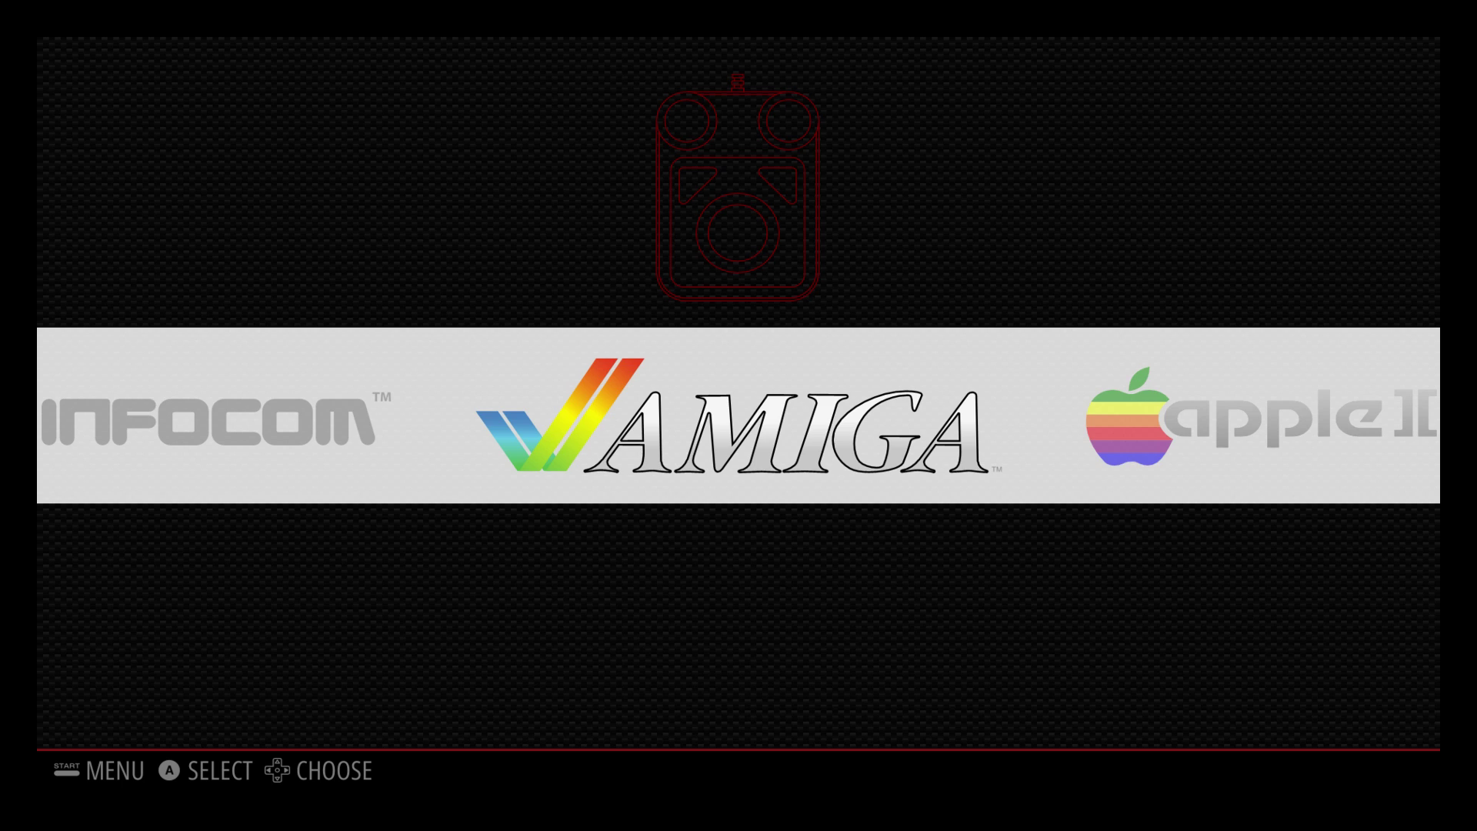
Go to the Neo Geo system in the EmulationStation carousel and open its game list.
key("Right")
key("Right")
key("Right")
key("Right")
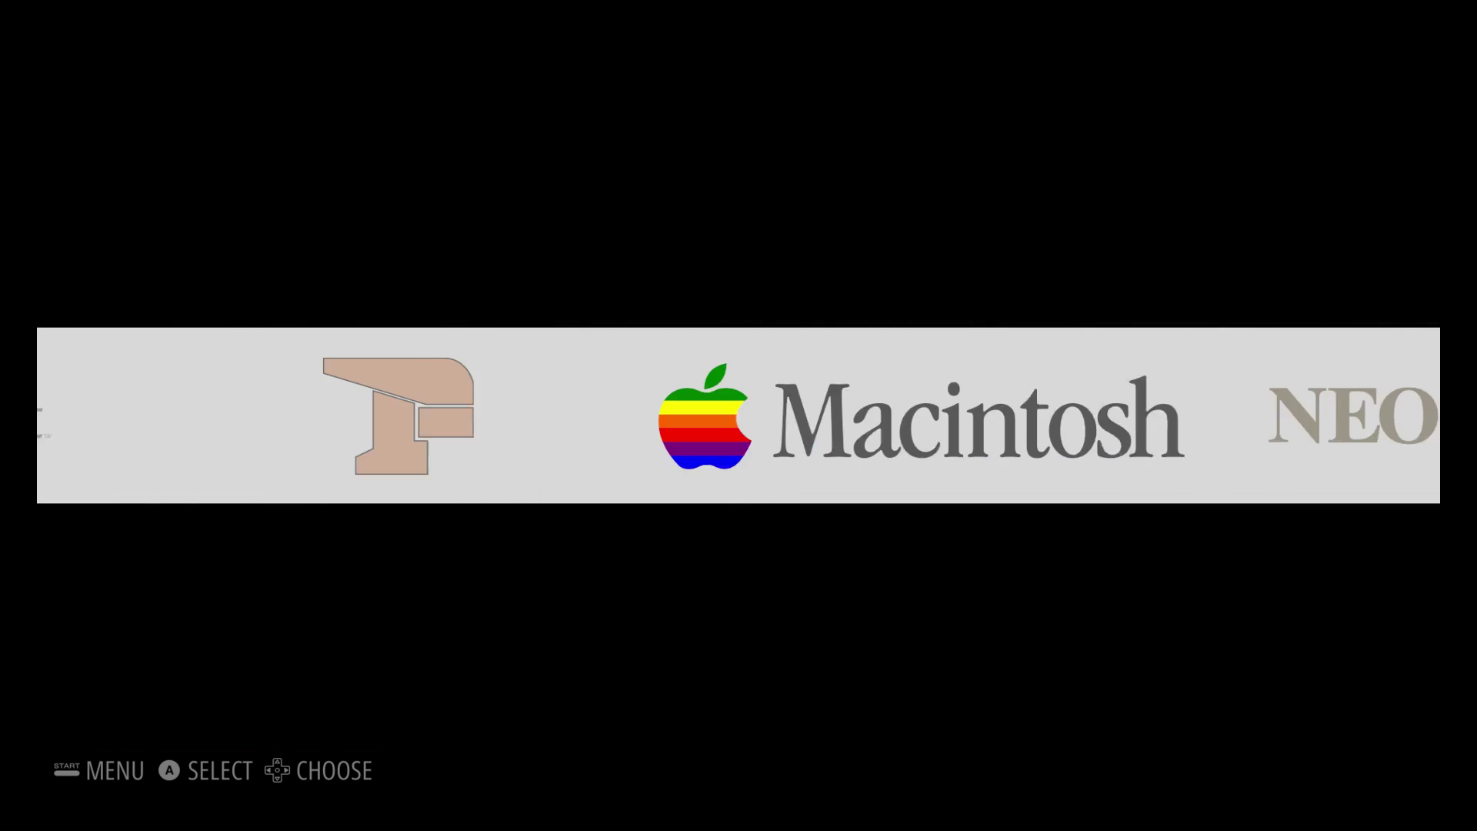
key("Right")
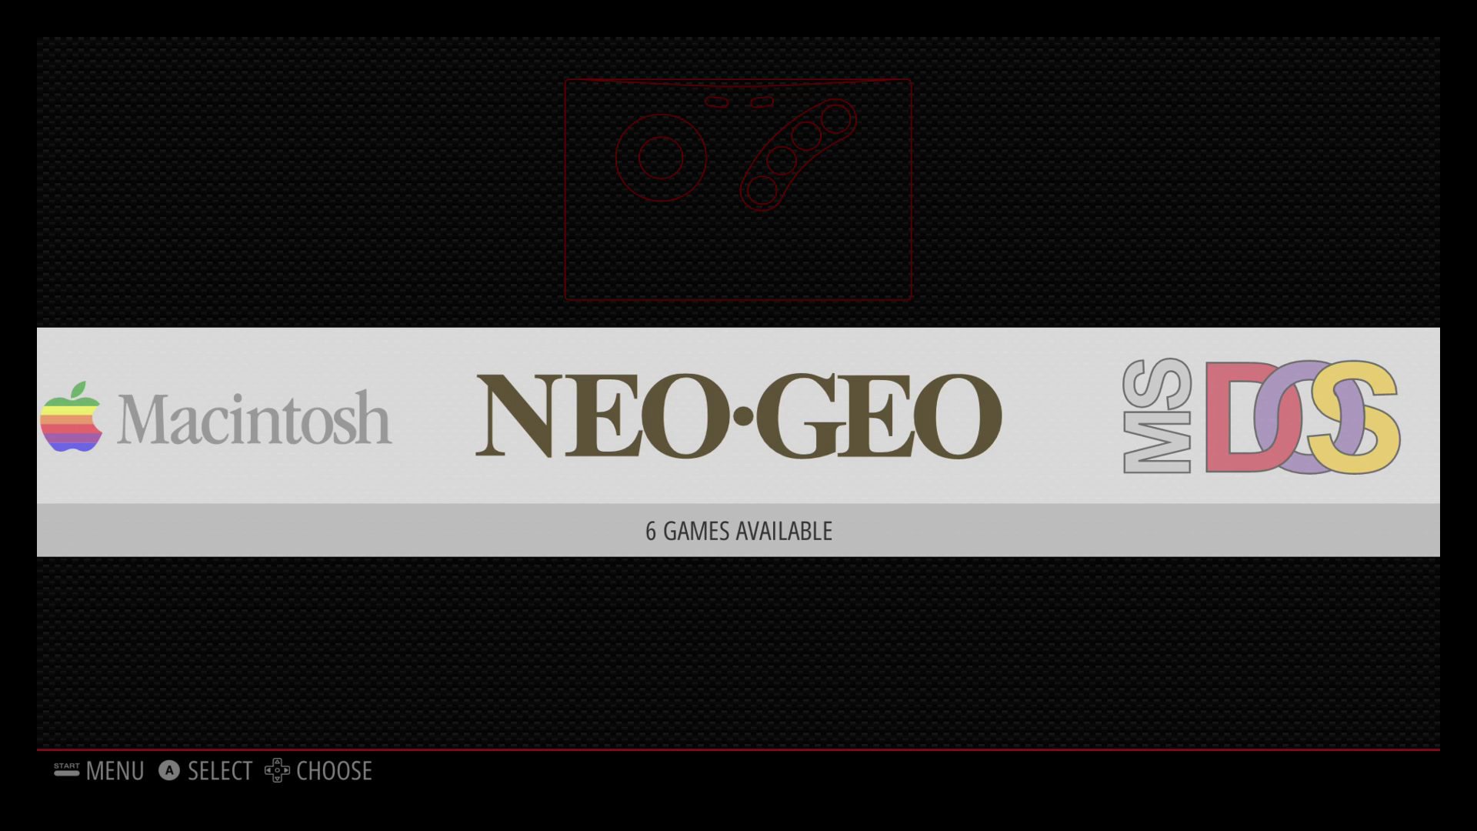
key("Return")
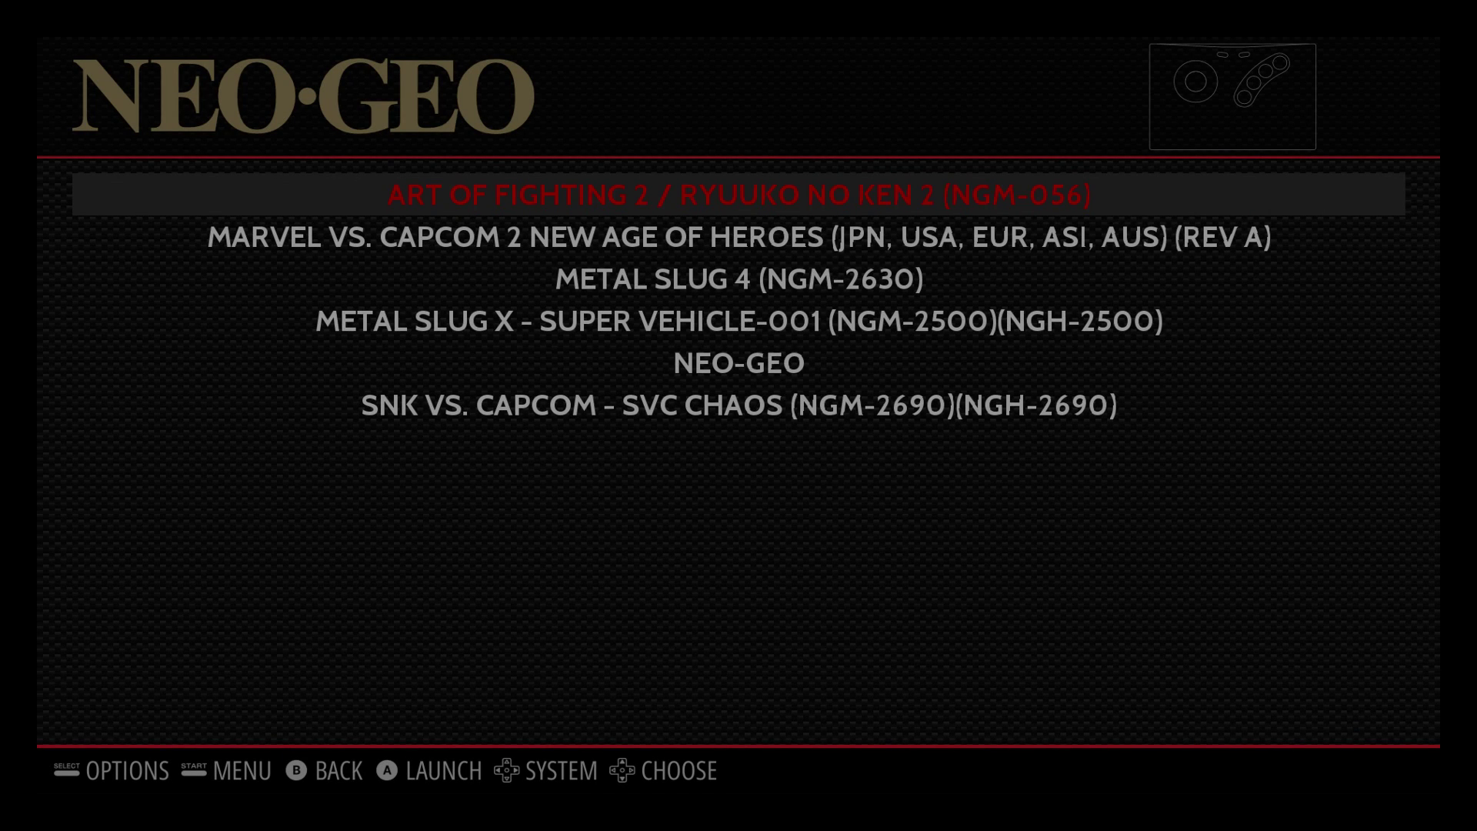
Look through the Neo Geo game list for the transferred ROMs and the neogeo BIOS entry.
key("Down")
key("Down")
key("Down")
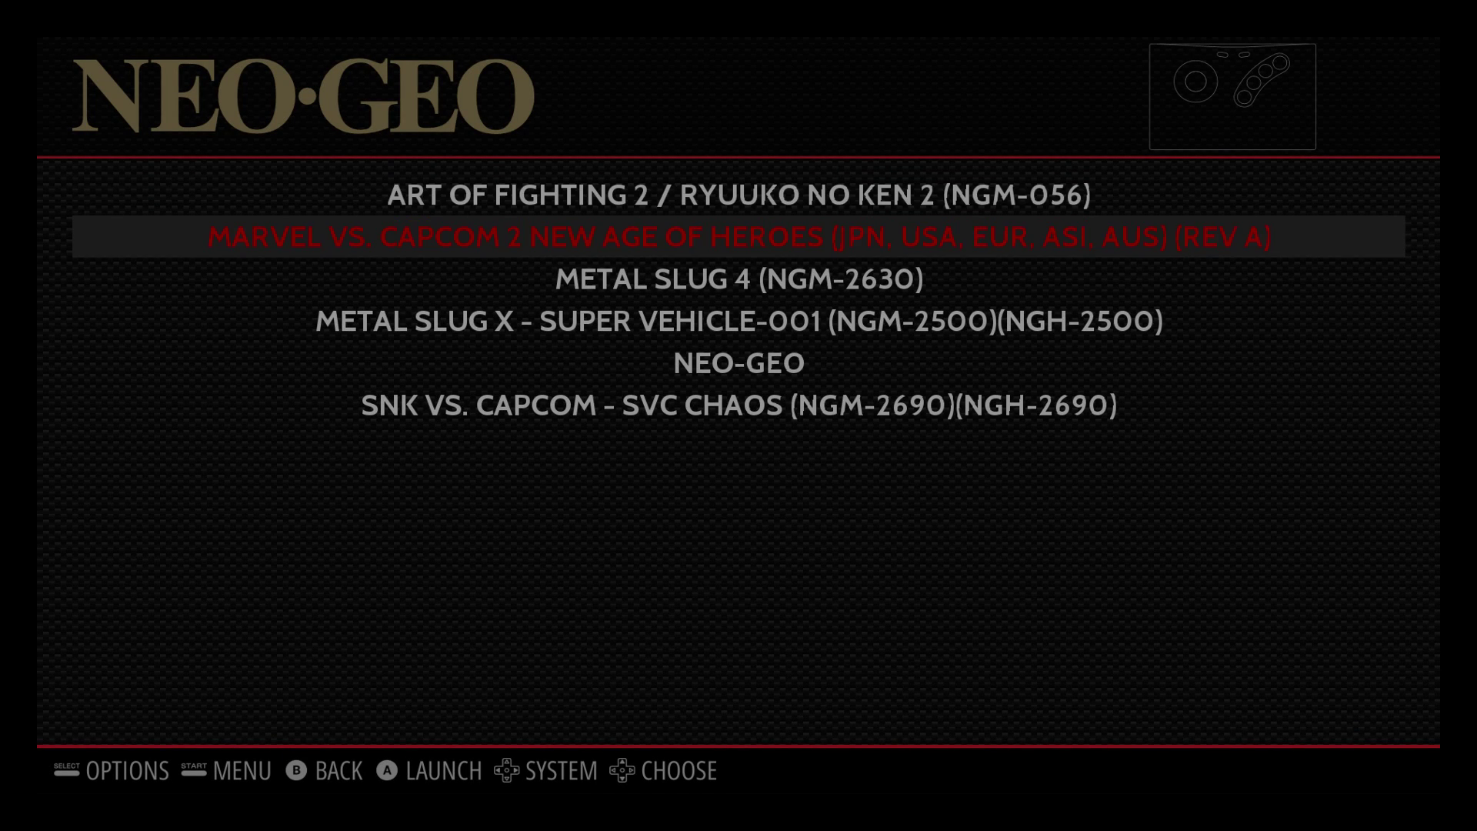
key("Up")
key("Up")
key("Up")
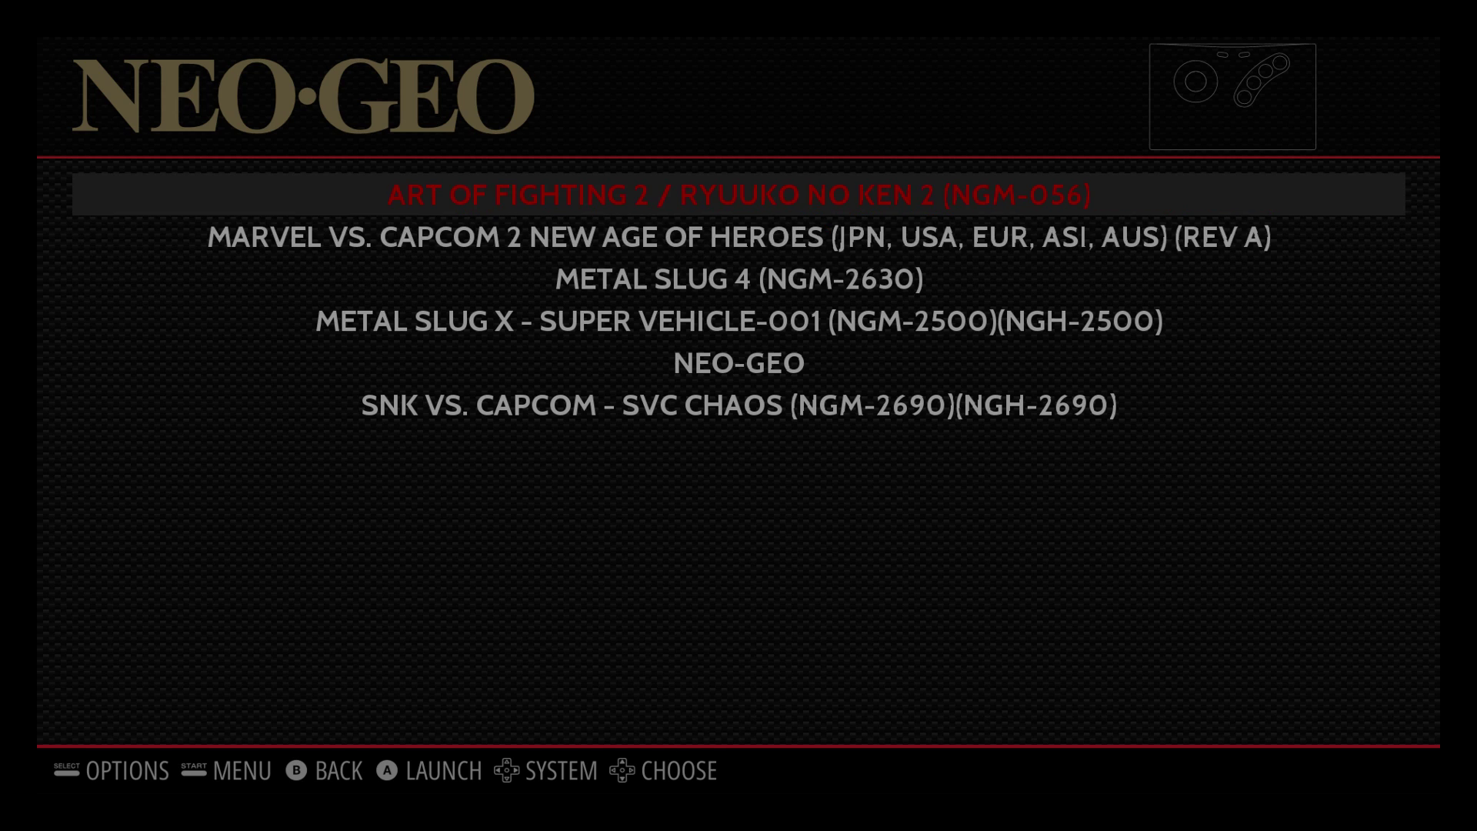
key("Down")
key("Up")
key("Down")
key("Up")
key("Down")
key("Down")
key("Up")
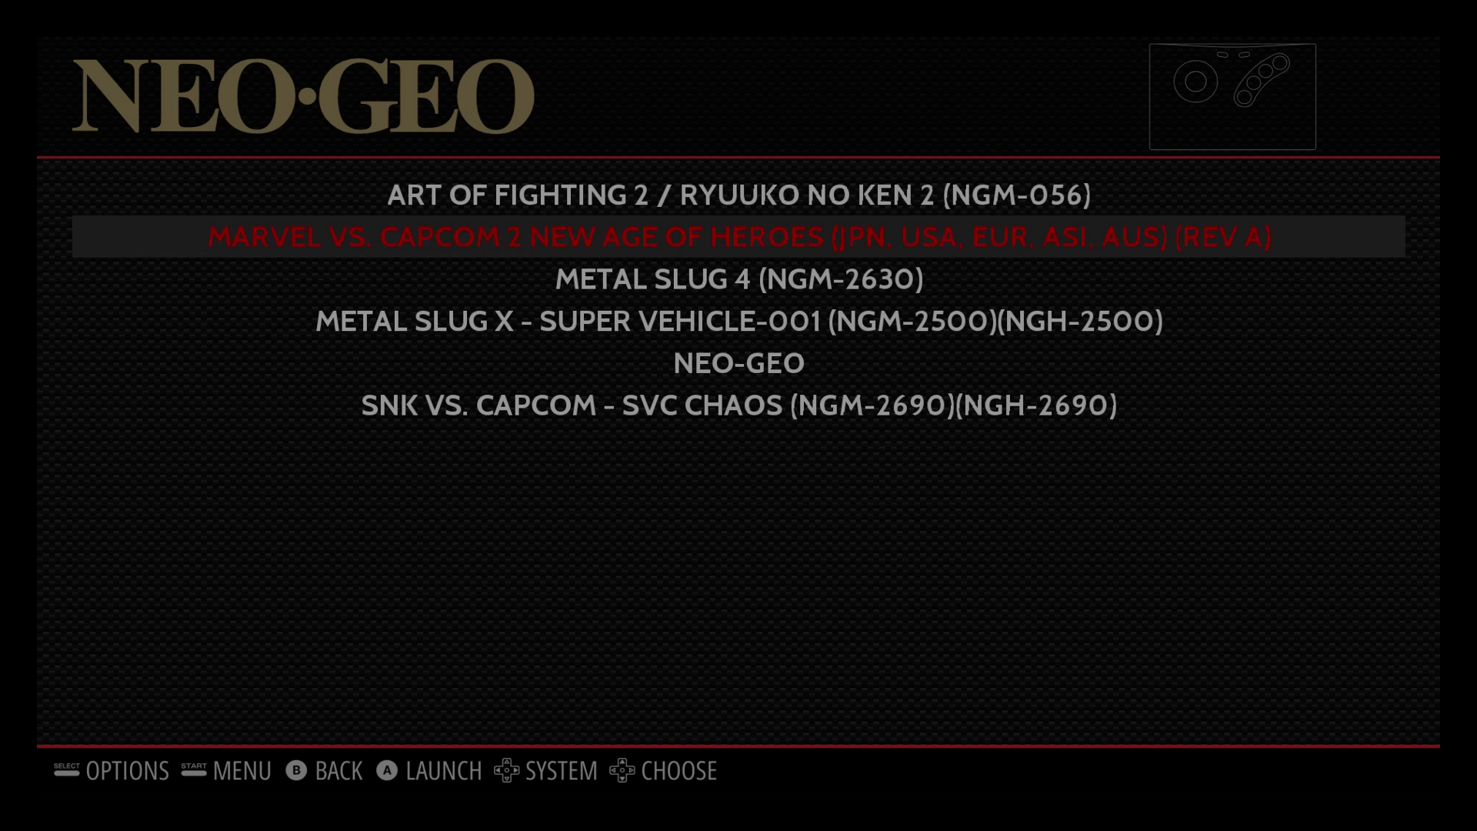